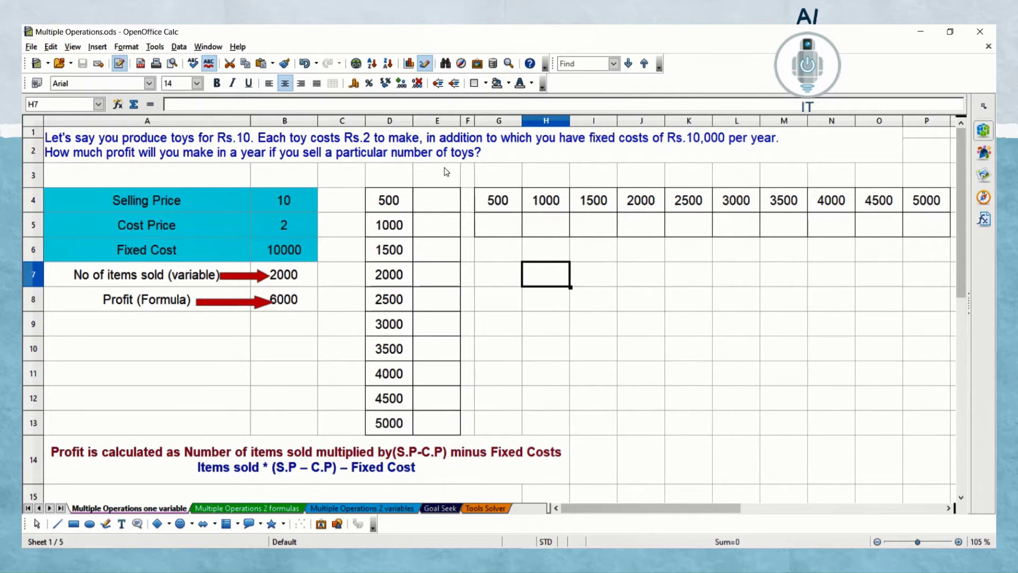
- Examine the selling price, cost price, fixed cost and number of items sold in the toy profit model
click(213, 202)
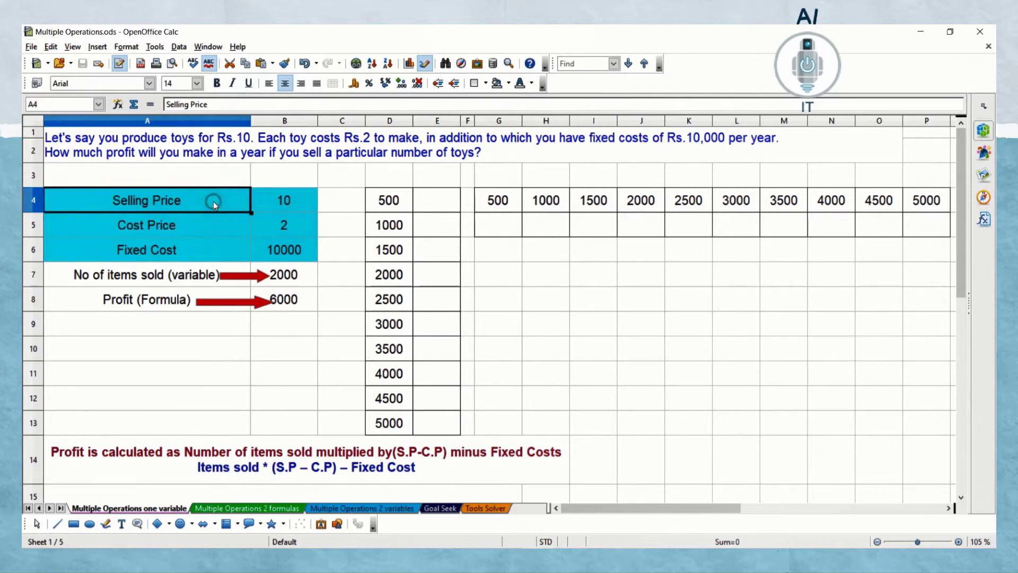
click(268, 201)
click(232, 226)
click(262, 226)
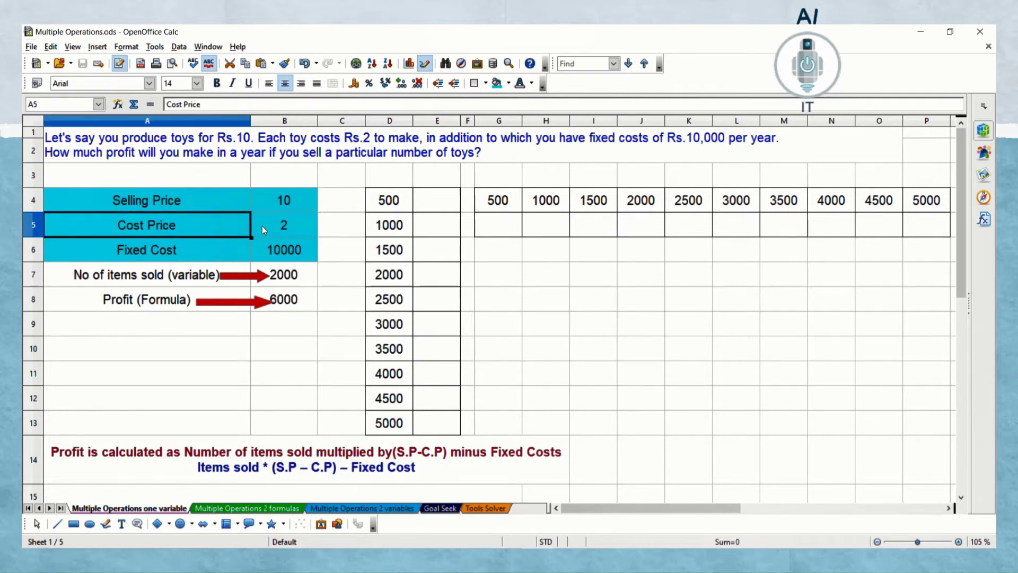
click(222, 258)
click(267, 257)
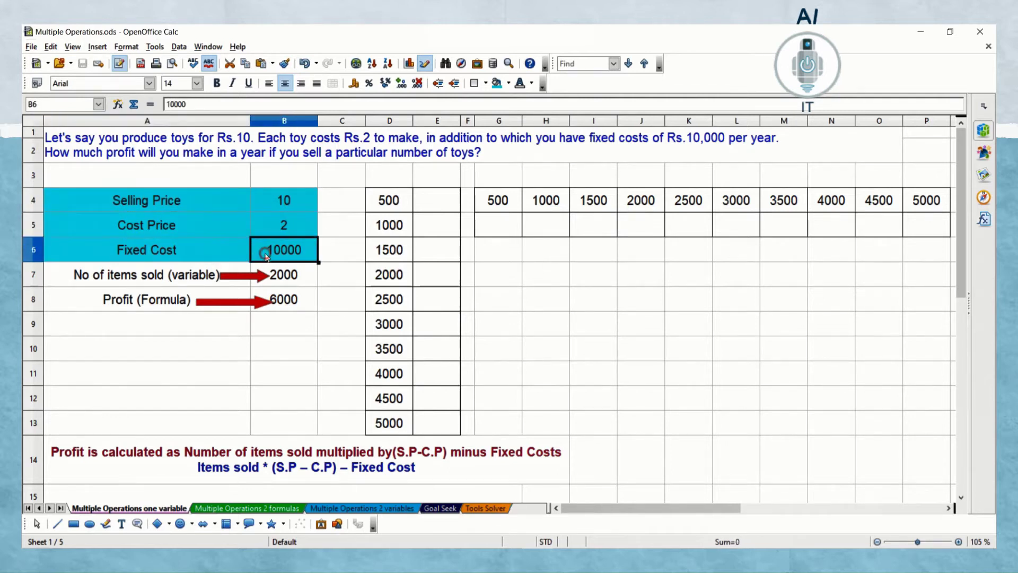
click(186, 279)
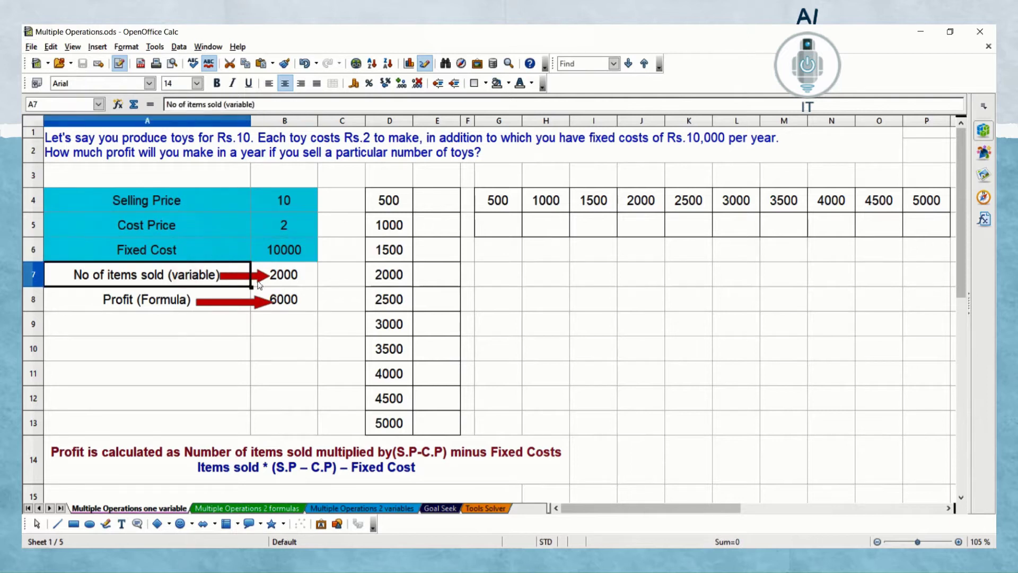
click(282, 279)
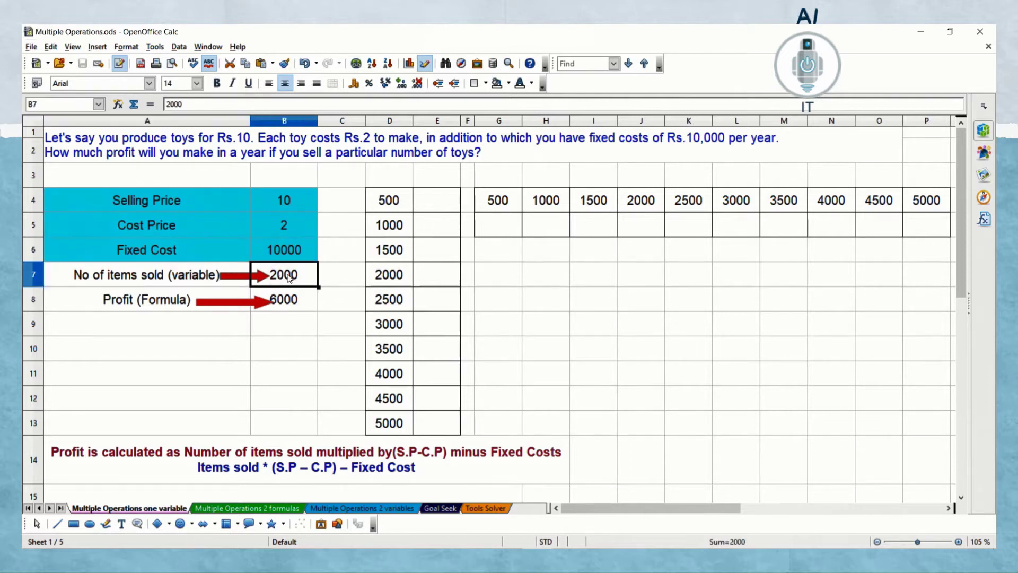
- Inspect the profit formula in B8 and the number of items sold in B7 that it depends on
click(165, 300)
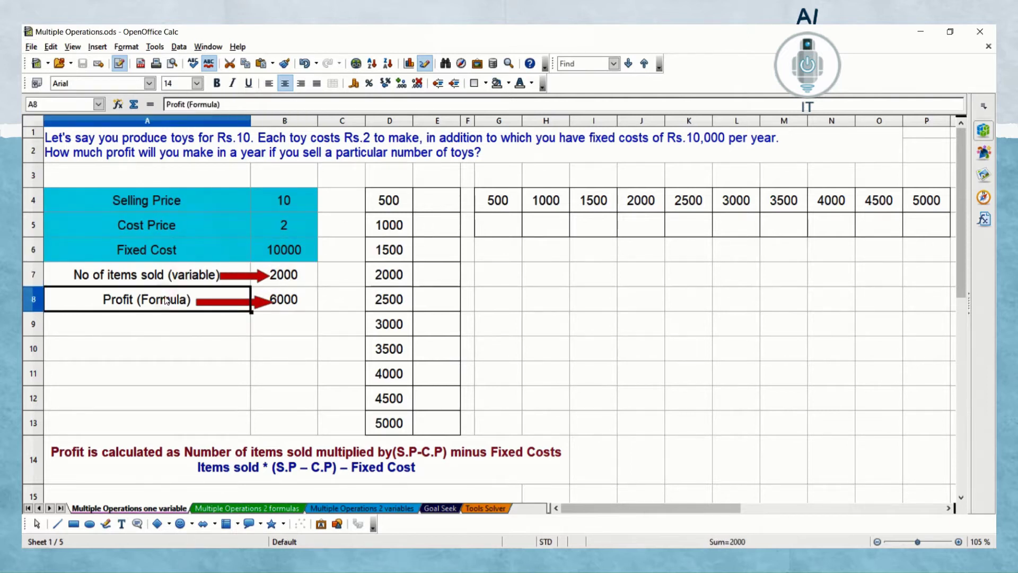
click(272, 300)
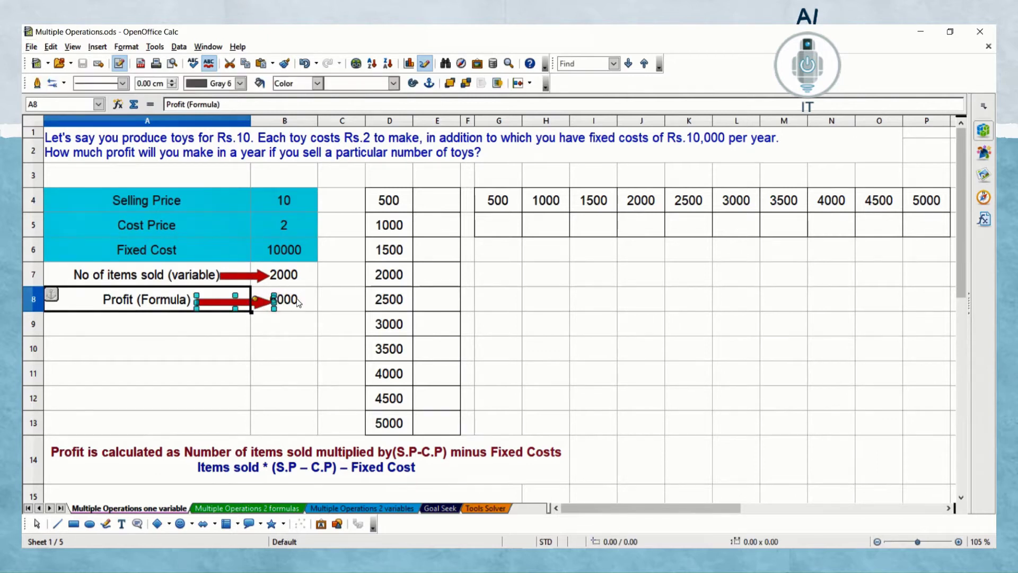
click(298, 301)
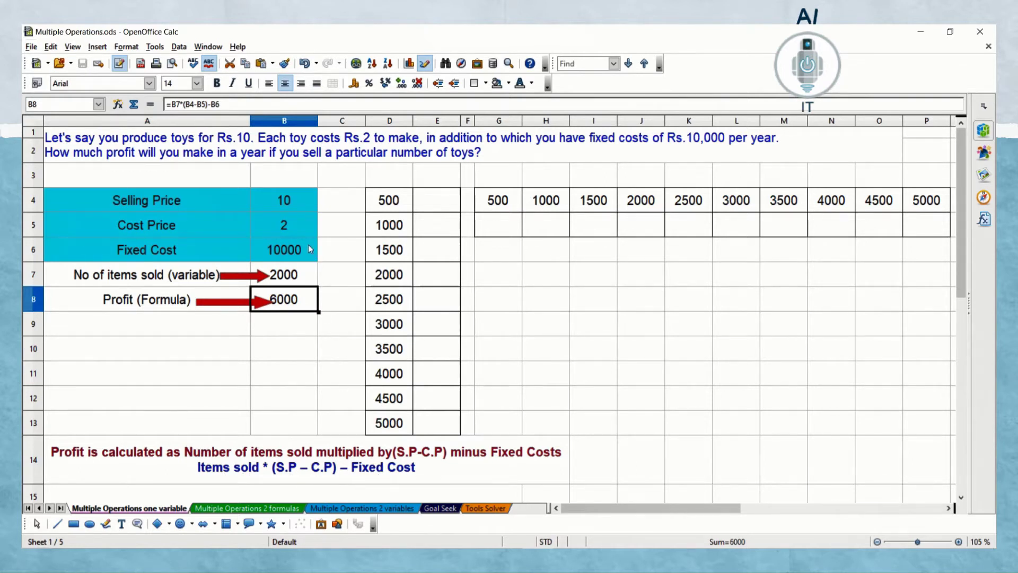
click(293, 273)
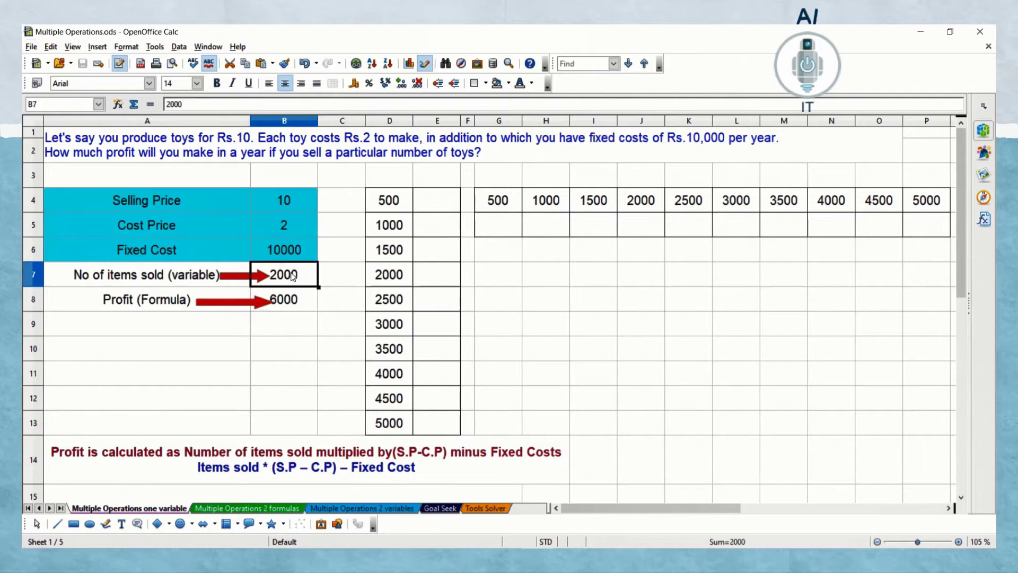
click(284, 307)
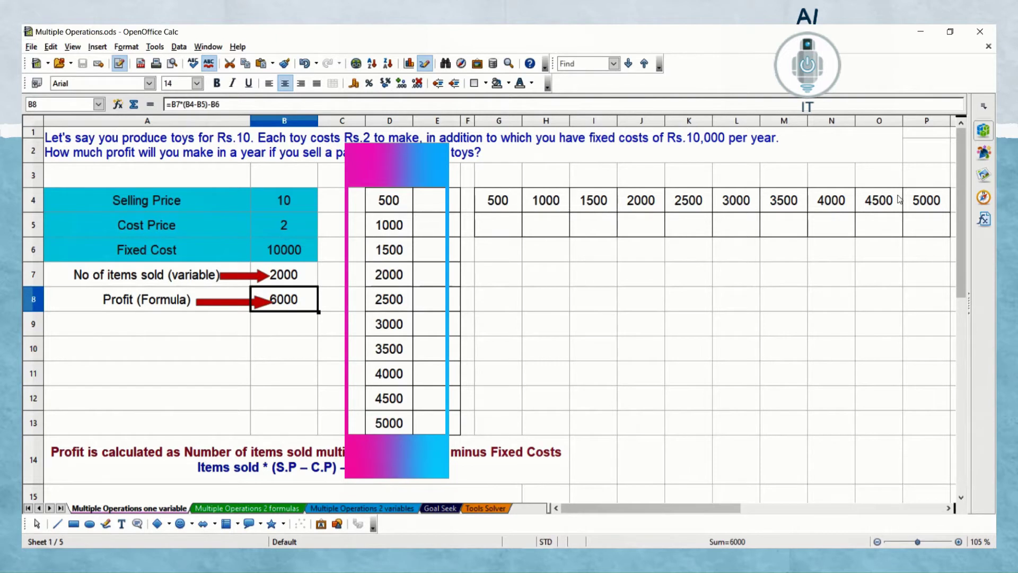
- Start Multiple Operations on the vertical table D4:E13 with the profit cell $B$8 as the formula
mouse_move(388, 200)
mouse_down()
mouse_move(430, 201)
mouse_move(436, 419)
mouse_up()
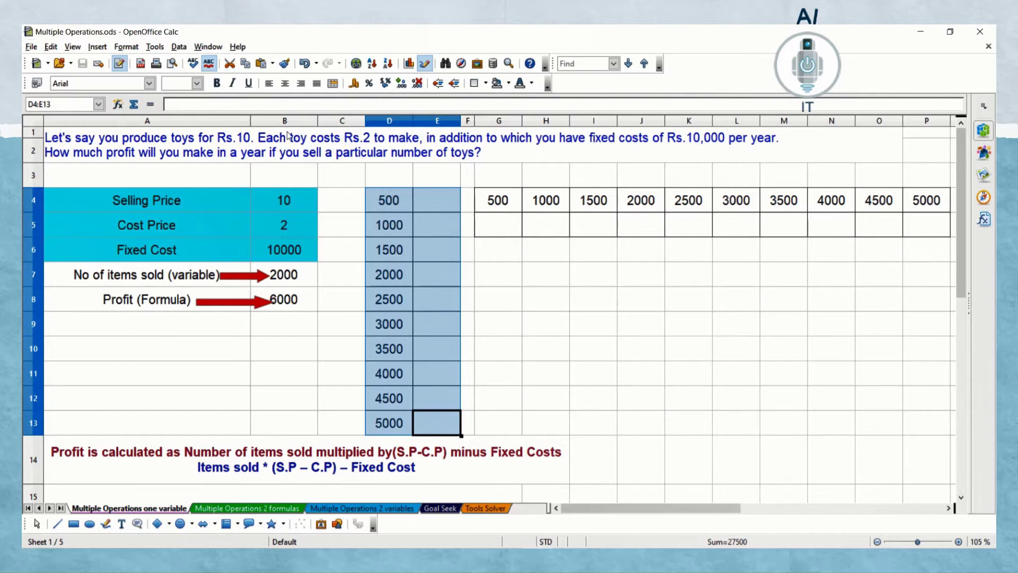
click(179, 47)
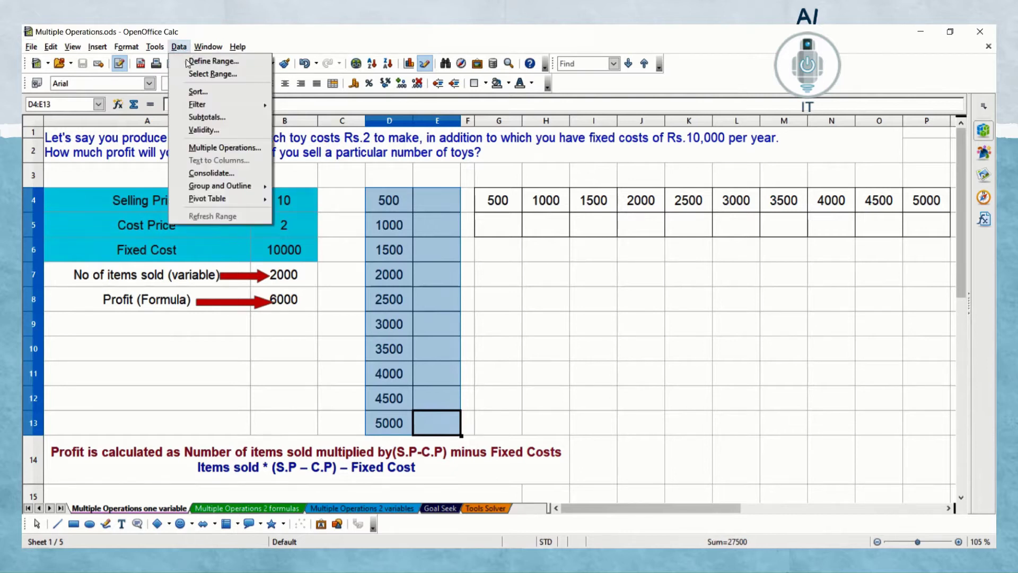
click(199, 146)
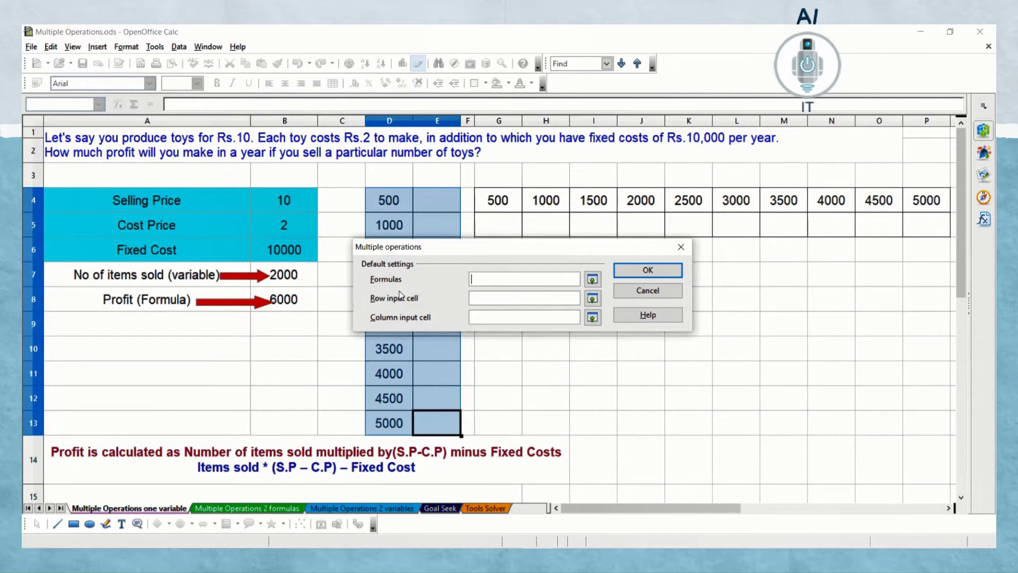
click(592, 279)
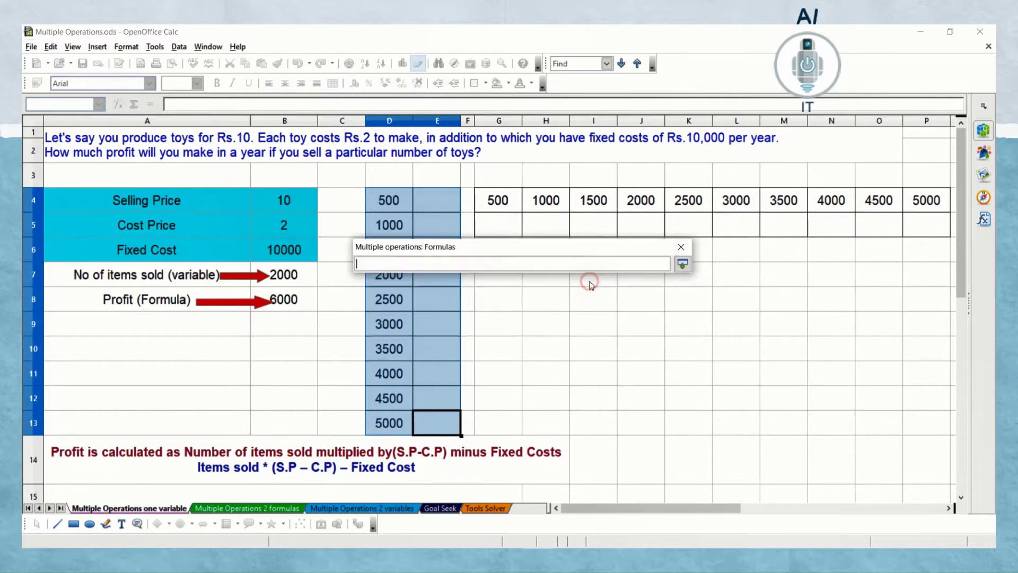
click(292, 302)
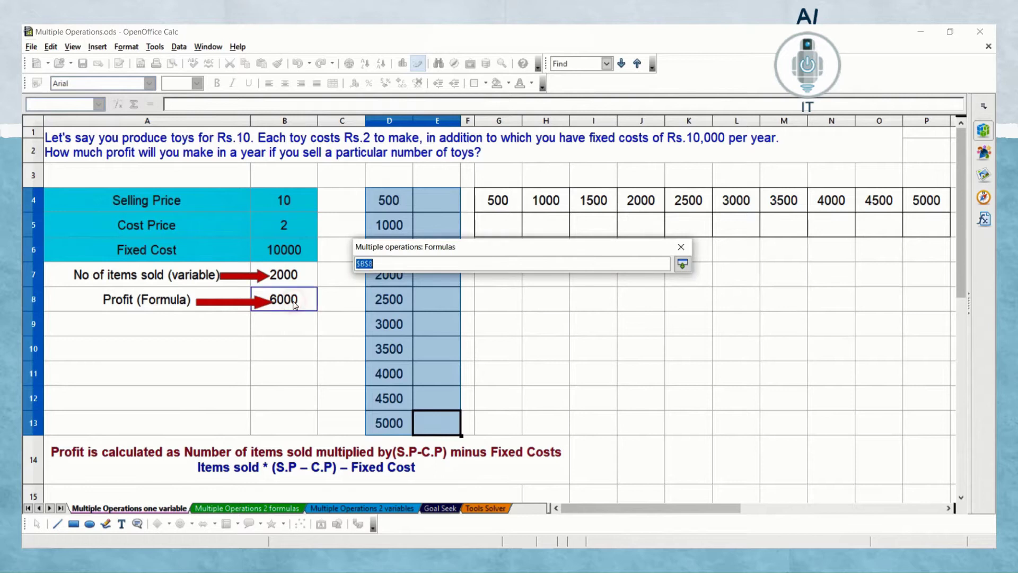
click(682, 264)
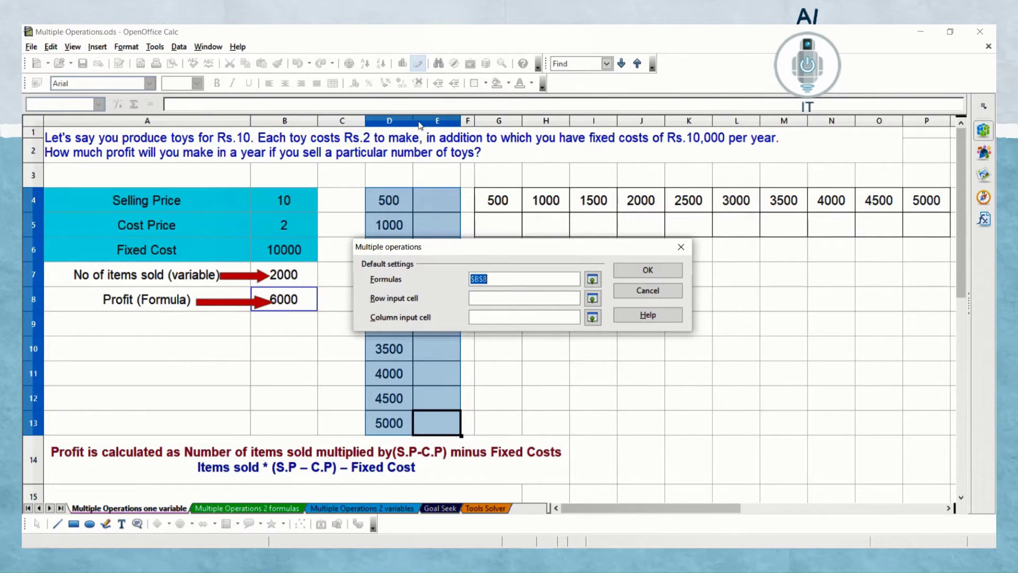
- Set the column input cell to the number of items sold, $B$7, and calculate the vertical profit table
click(592, 317)
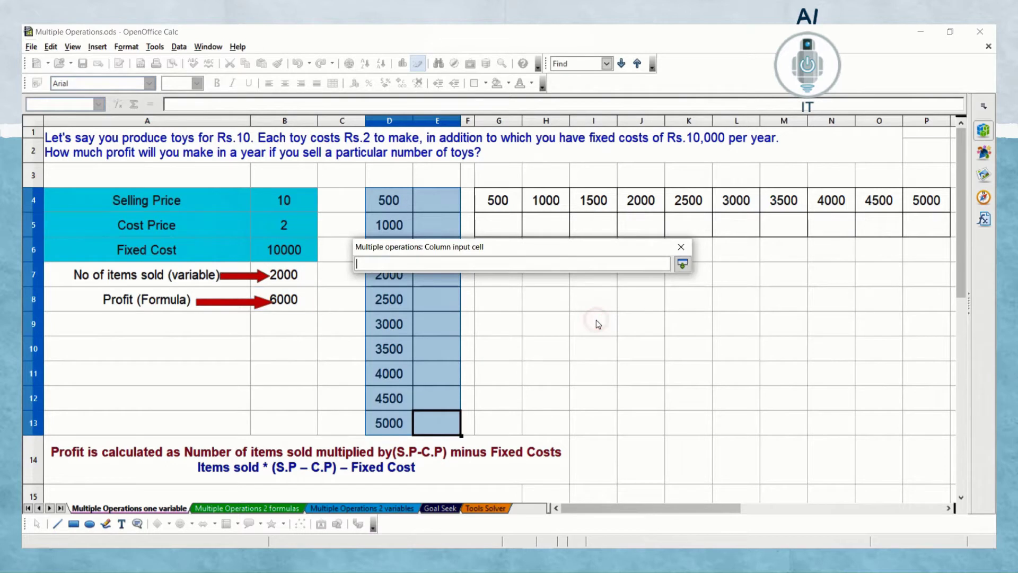
click(291, 276)
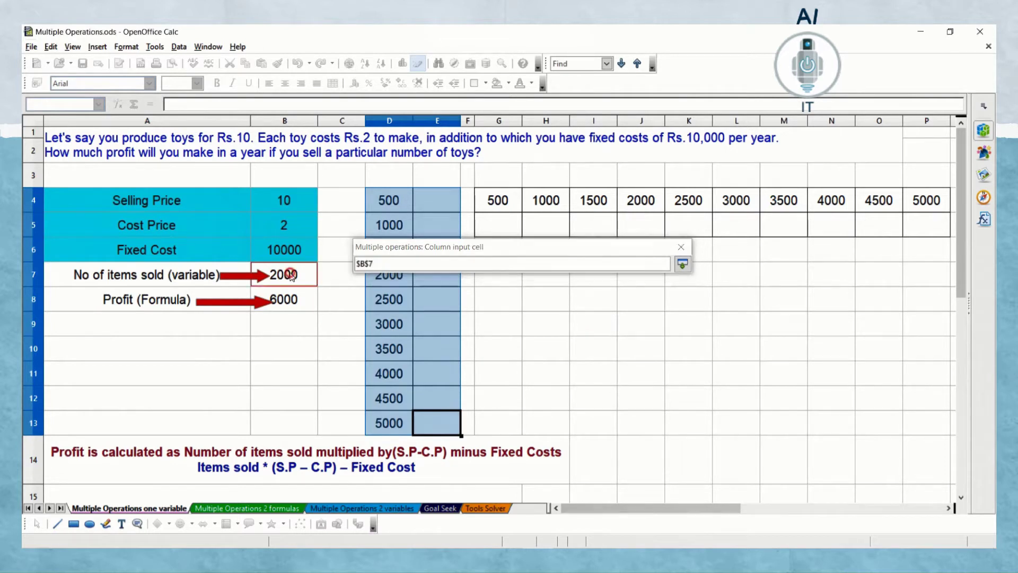
click(682, 264)
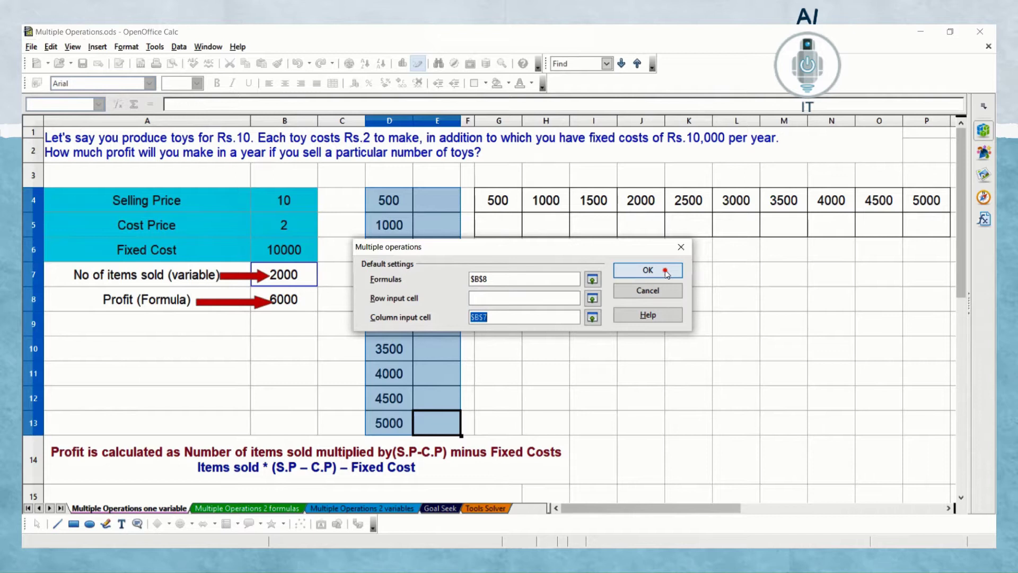
click(666, 273)
- Compare the vertical table's row for 2000 items with the original items sold and profit in B7:B8
click(531, 275)
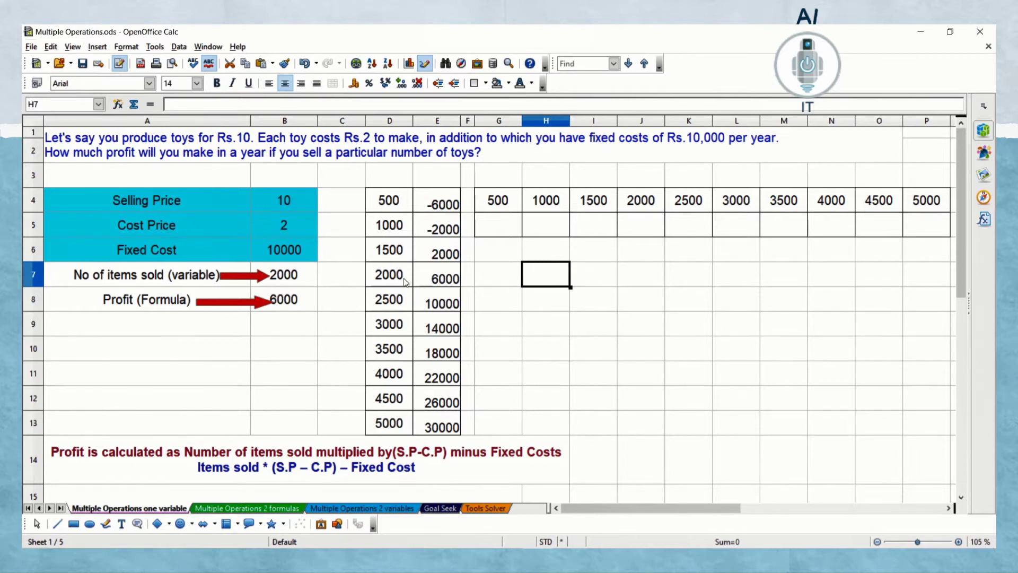
drag(399, 281, 432, 280)
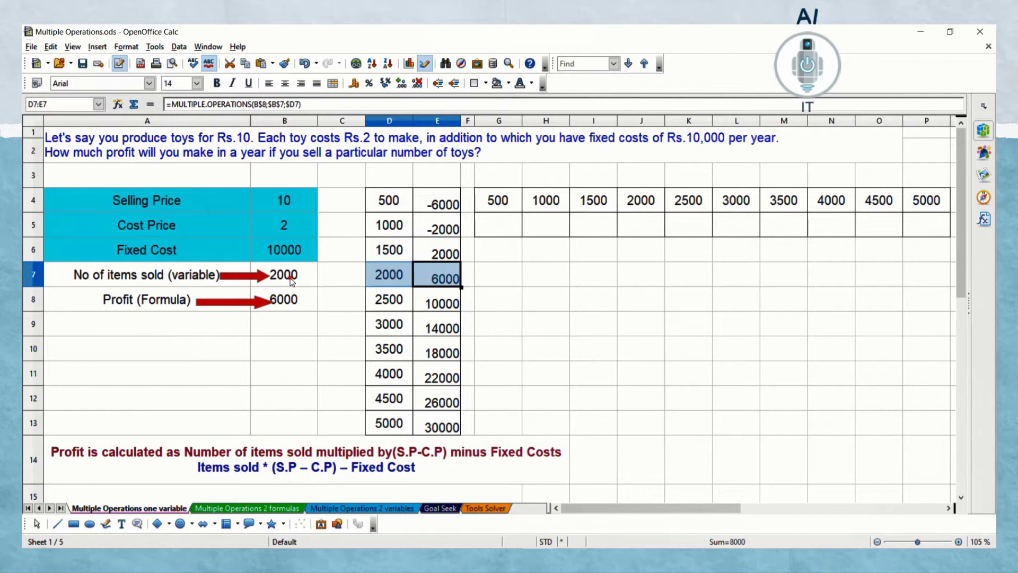
drag(291, 282, 290, 300)
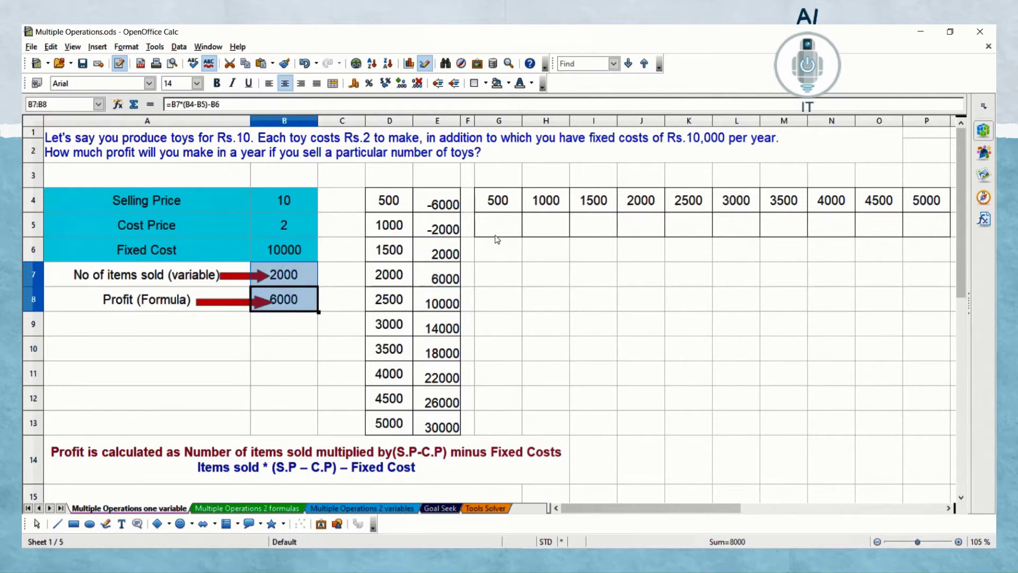
- Start Multiple Operations on the horizontal table G4:P5 with the profit cell $B$8 as the formula
drag(510, 206, 928, 226)
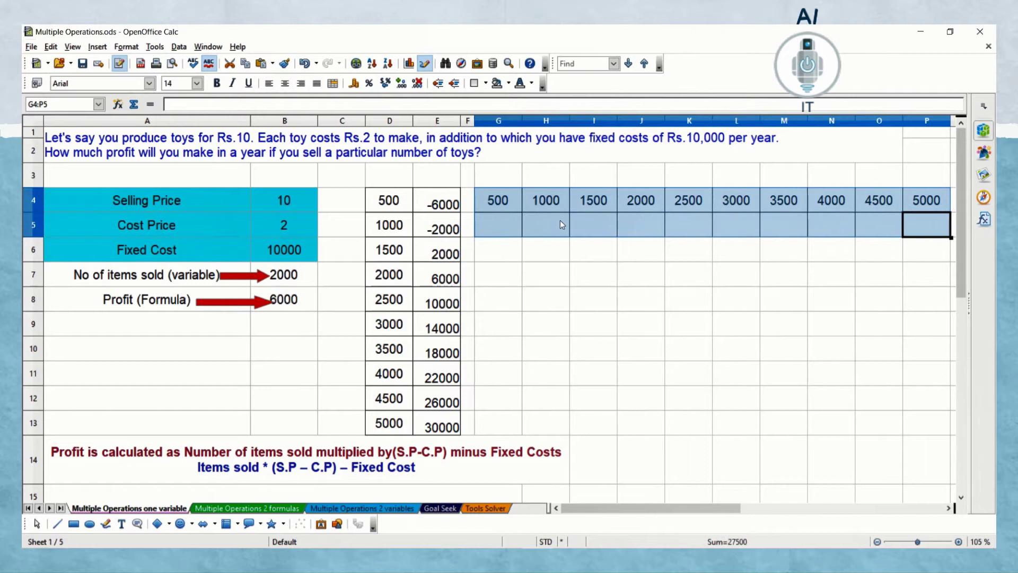
click(178, 47)
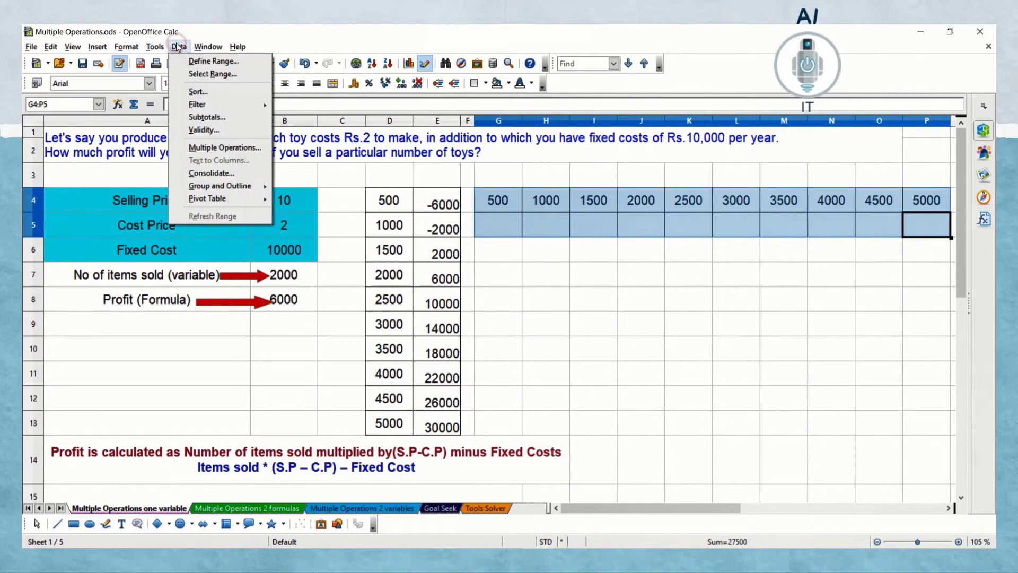
click(183, 147)
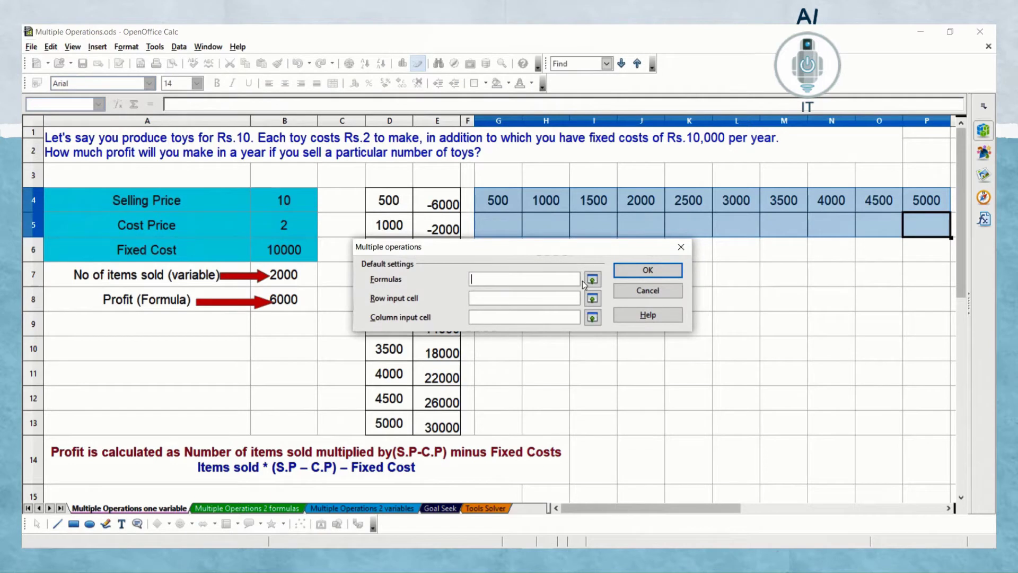
click(593, 280)
click(287, 300)
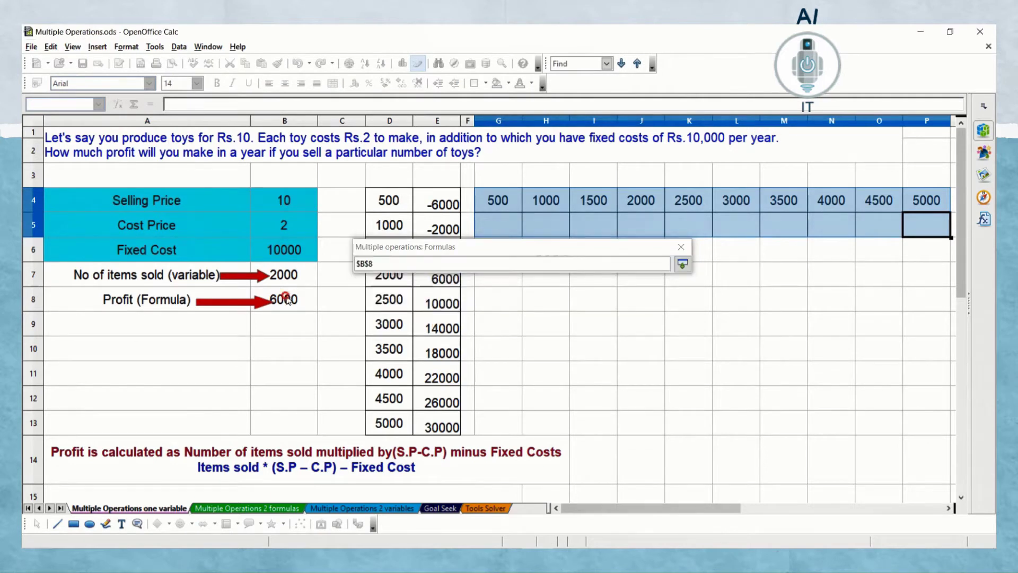
click(682, 264)
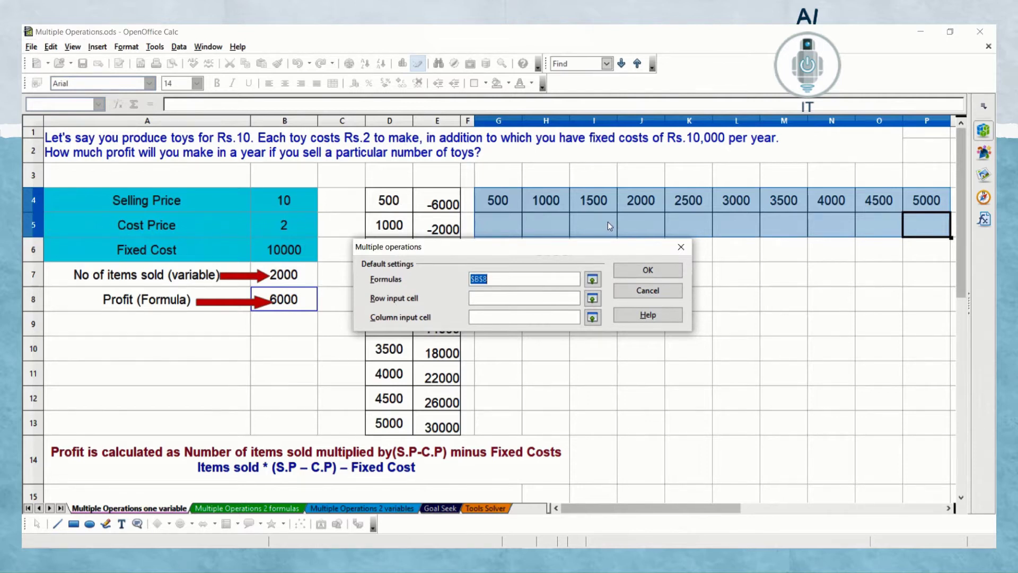
- Set the row input cell to the number of items sold, $B$7, and calculate the horizontal profit table
click(593, 298)
click(285, 275)
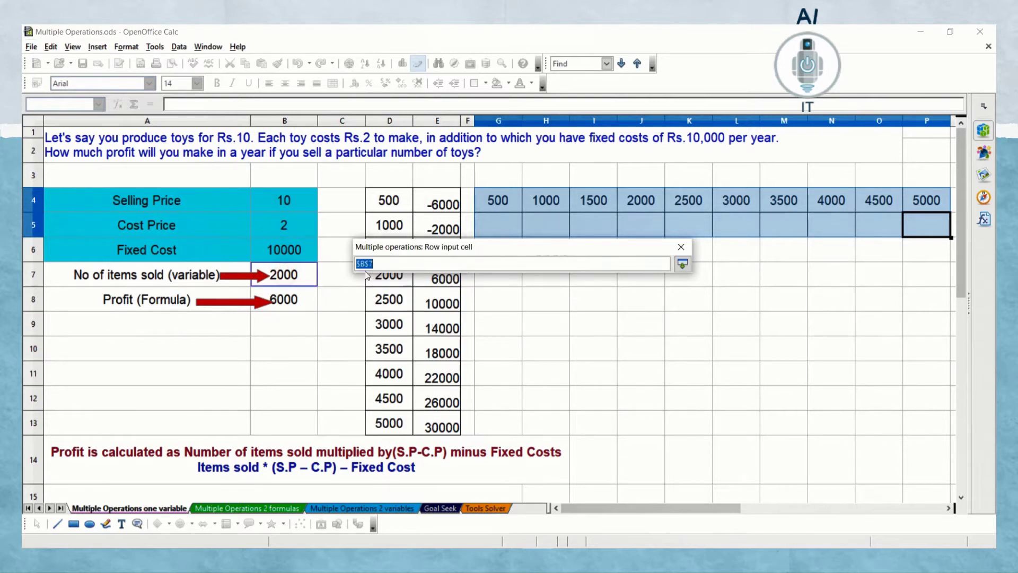
click(683, 264)
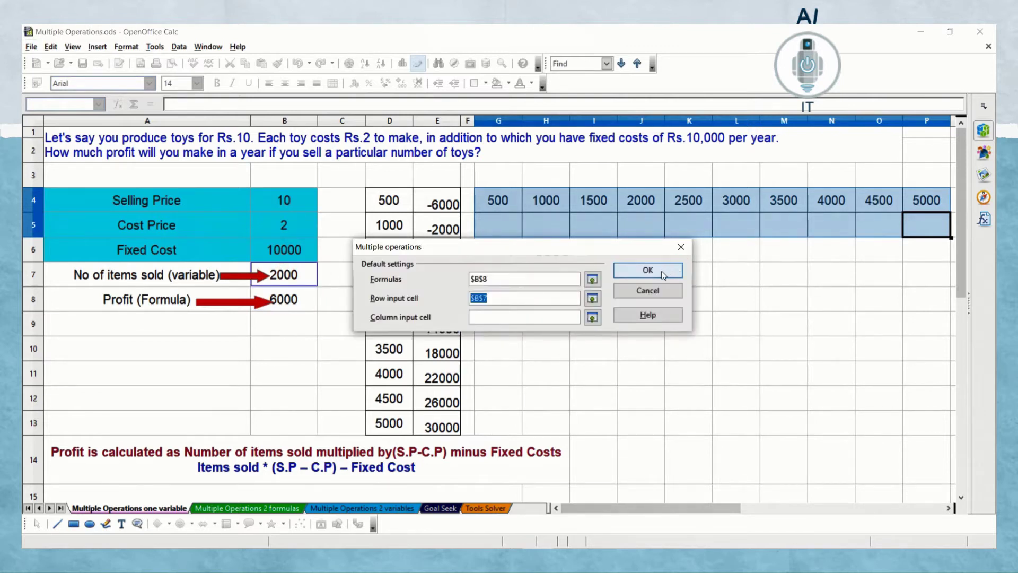
click(668, 271)
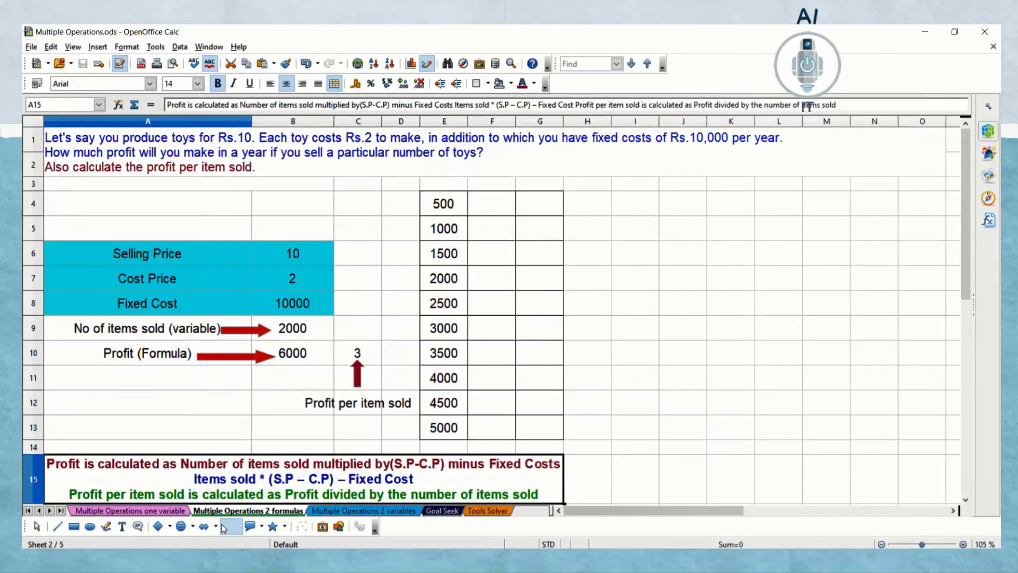
- On the Multiple Operations 2 formulas sheet, examine the profit formula in B10 and the profit-per-item formula in C10 with its source cells
click(302, 354)
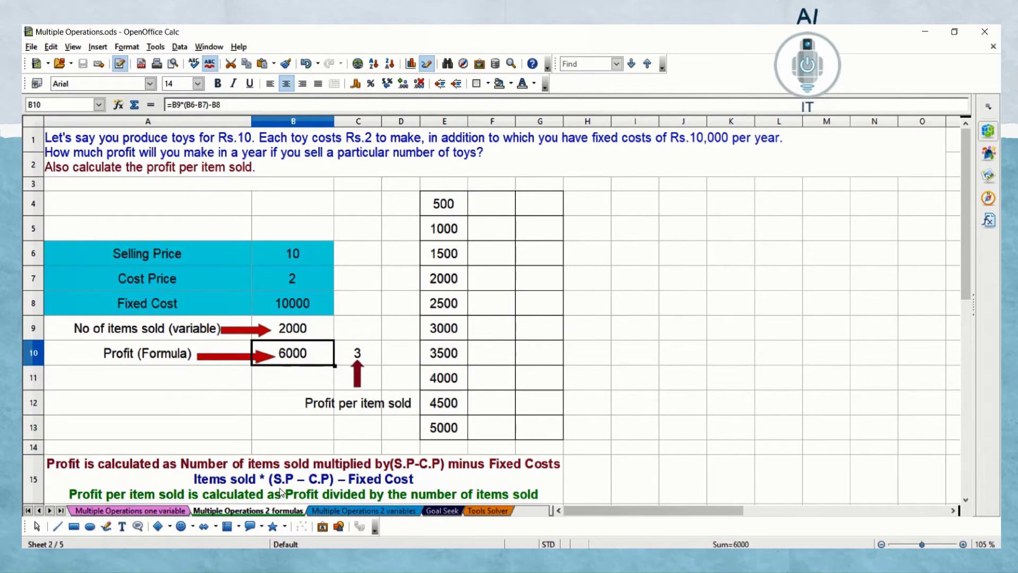
click(350, 349)
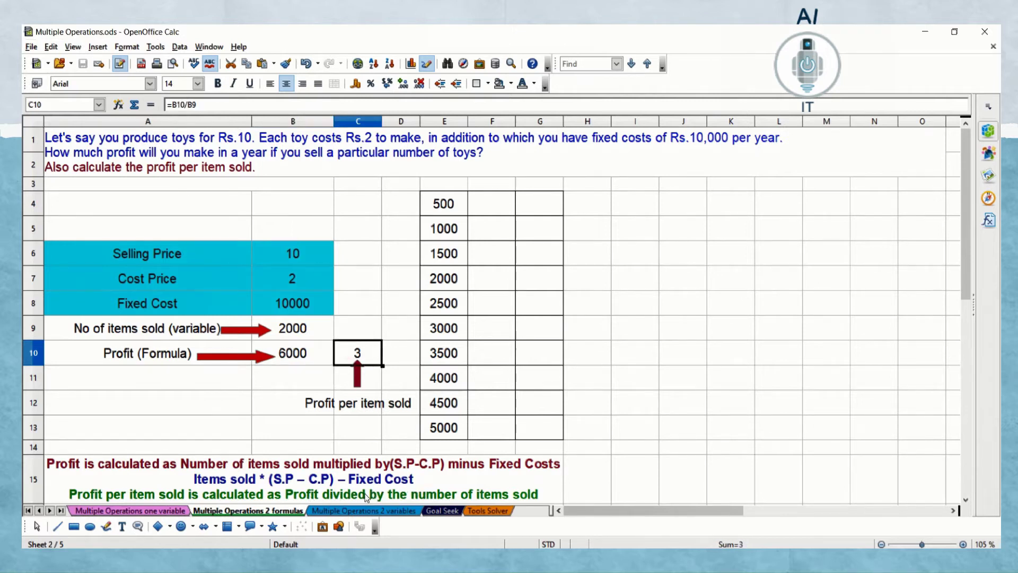
click(309, 353)
click(304, 330)
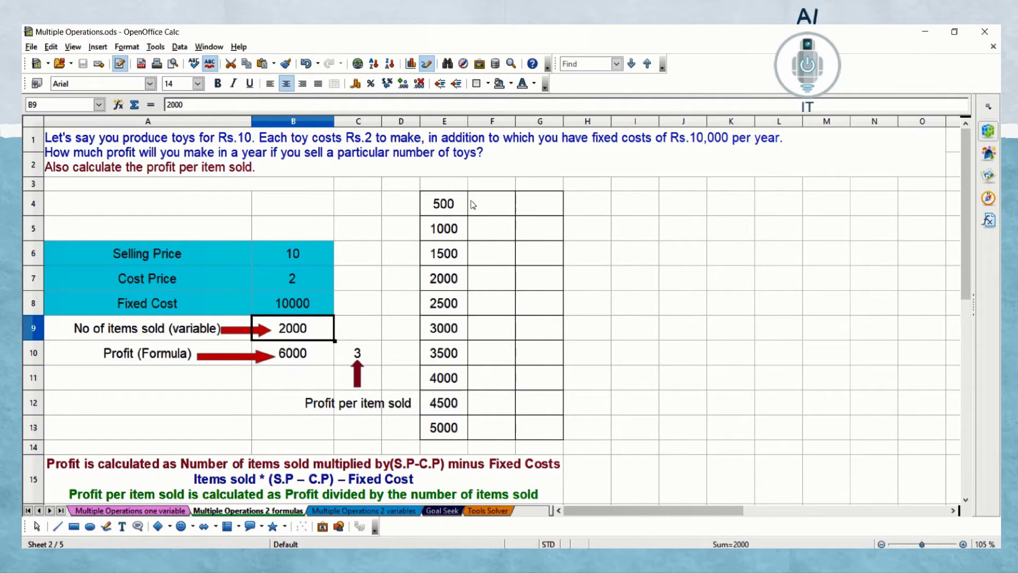
- Start Multiple Operations on the table E4:G13 with the profit and profit-per-item cells $B$10:$C$10 as the formulas
drag(455, 203, 531, 431)
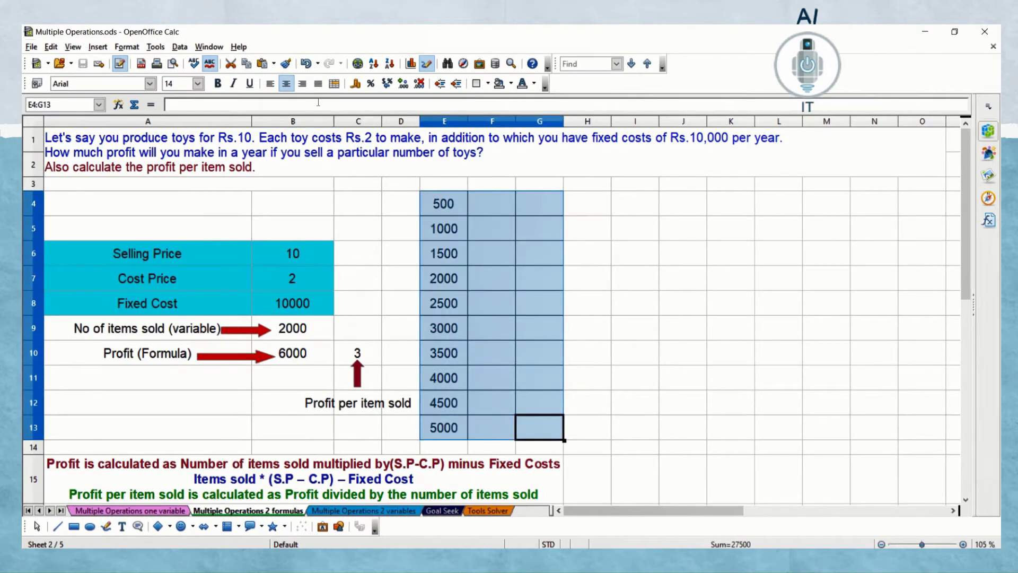
click(180, 48)
click(180, 148)
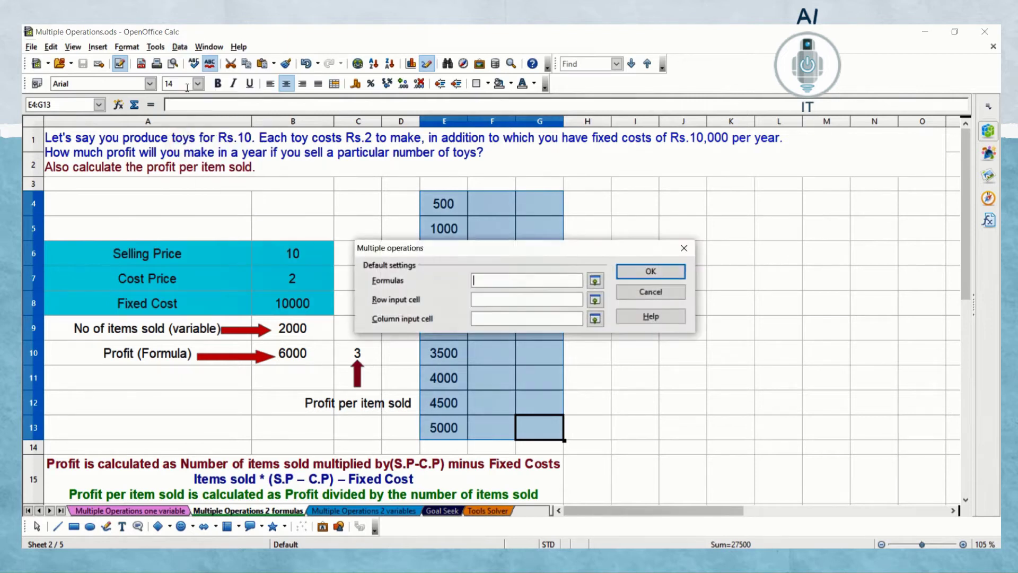
click(594, 281)
click(320, 360)
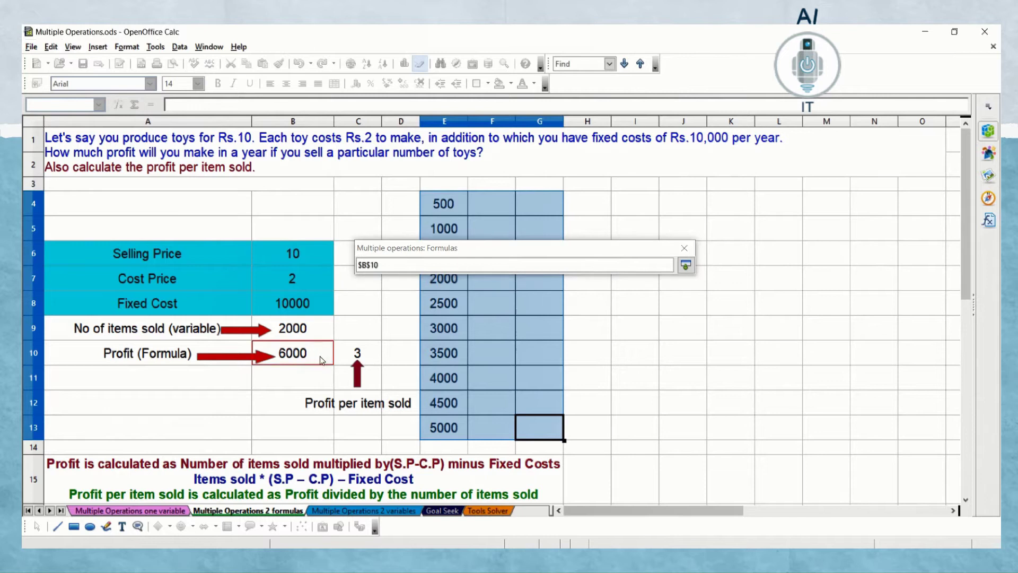
drag(320, 360, 378, 361)
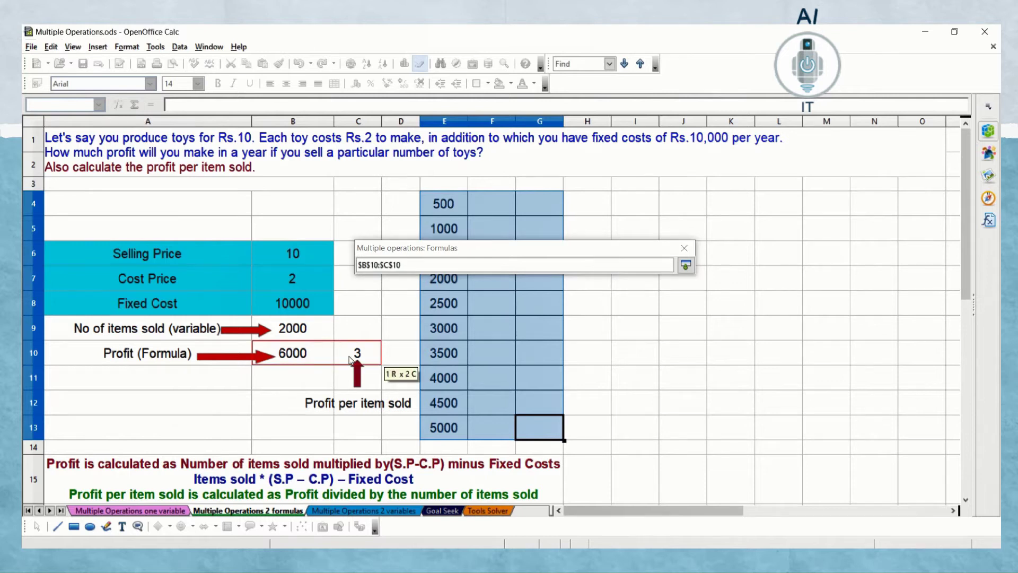
click(686, 265)
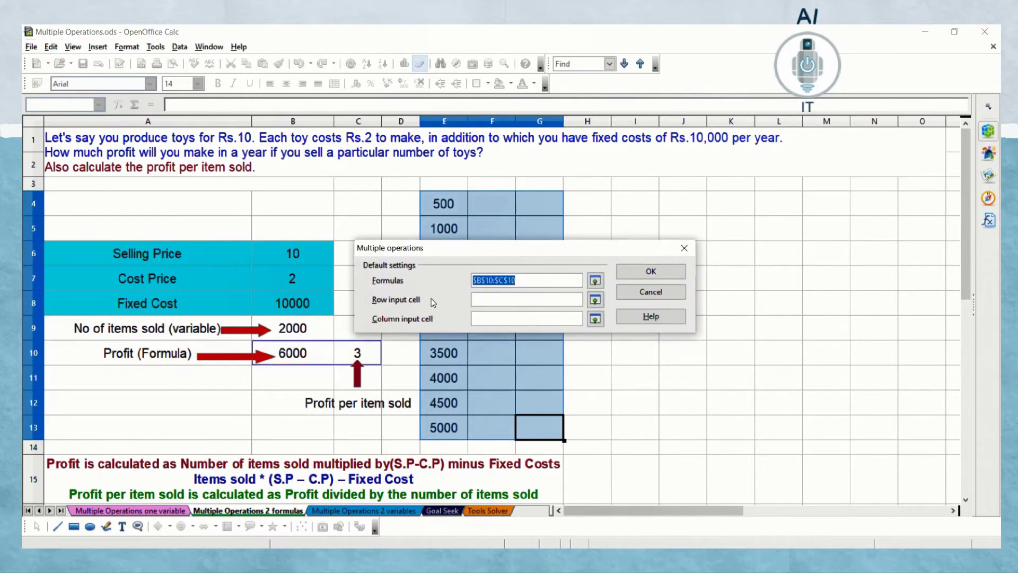
- Set the column input cell to the number of items sold, $B$9, calculate the table, and check its row for 2000 items
click(595, 319)
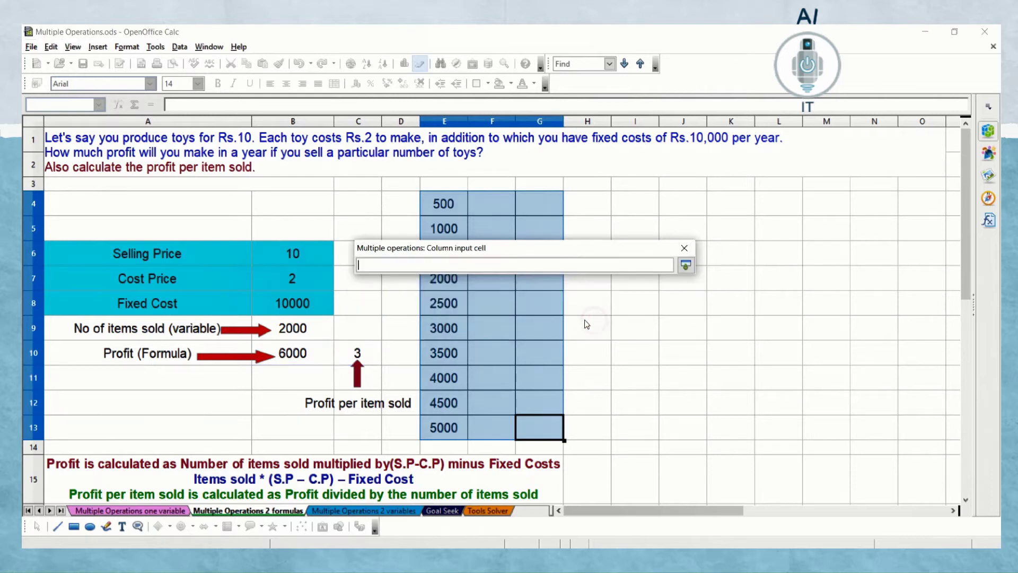
click(321, 327)
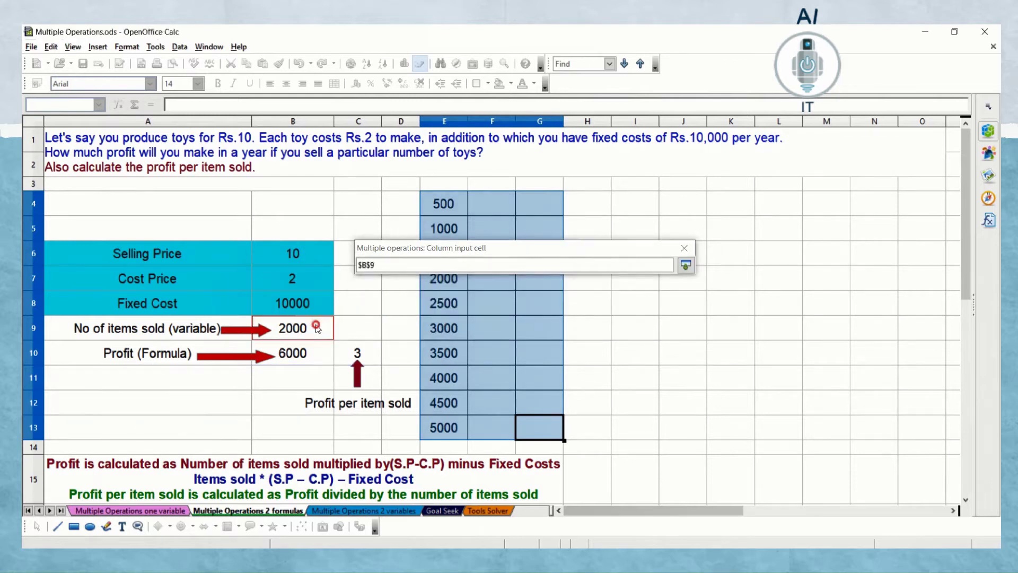
click(686, 265)
click(651, 271)
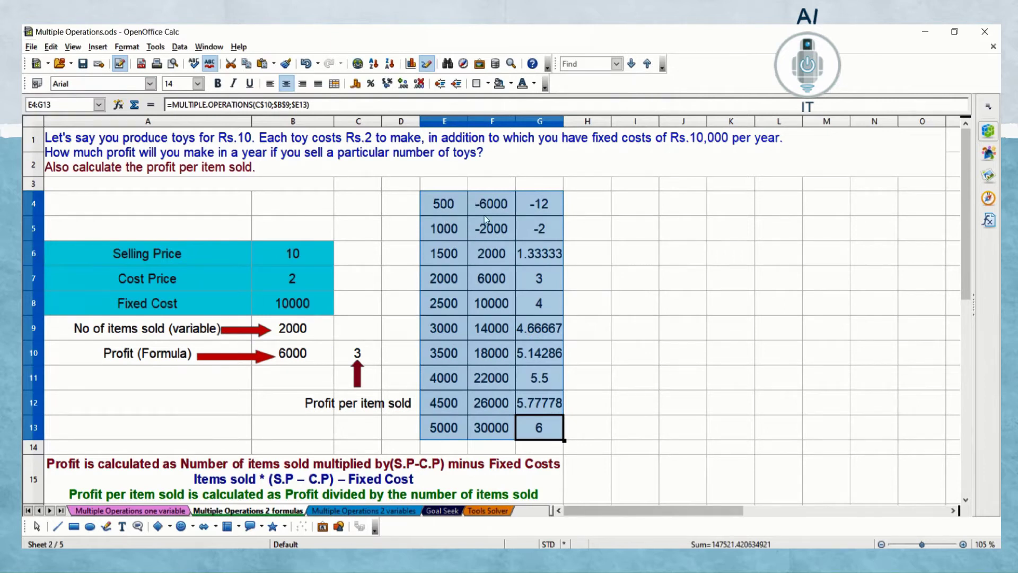
click(662, 321)
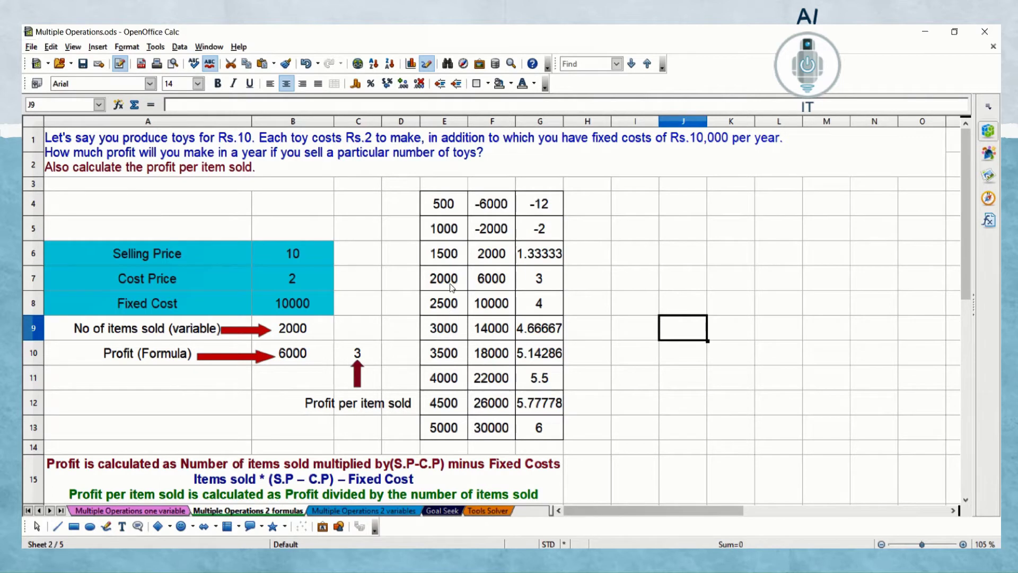
drag(449, 284, 526, 286)
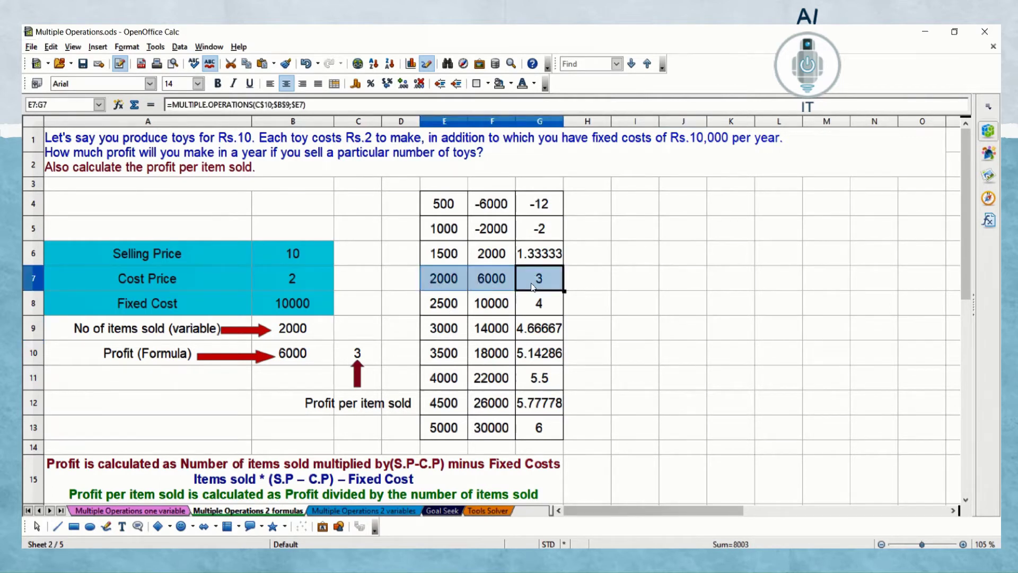
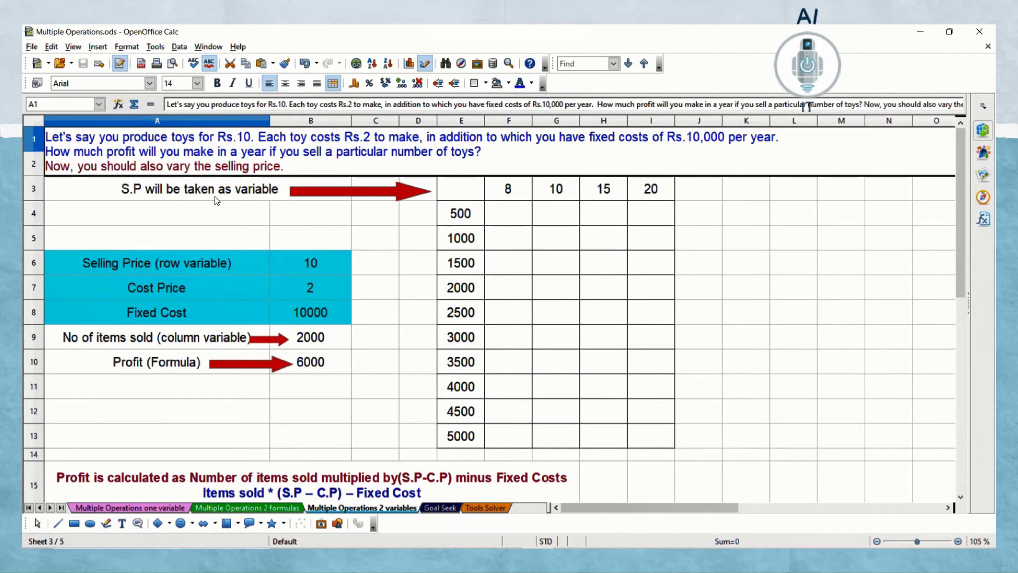
- On the Multiple Operations 2 variables sheet, examine the selling price in B6, the items sold in B9 and the profit formula in B10
click(292, 262)
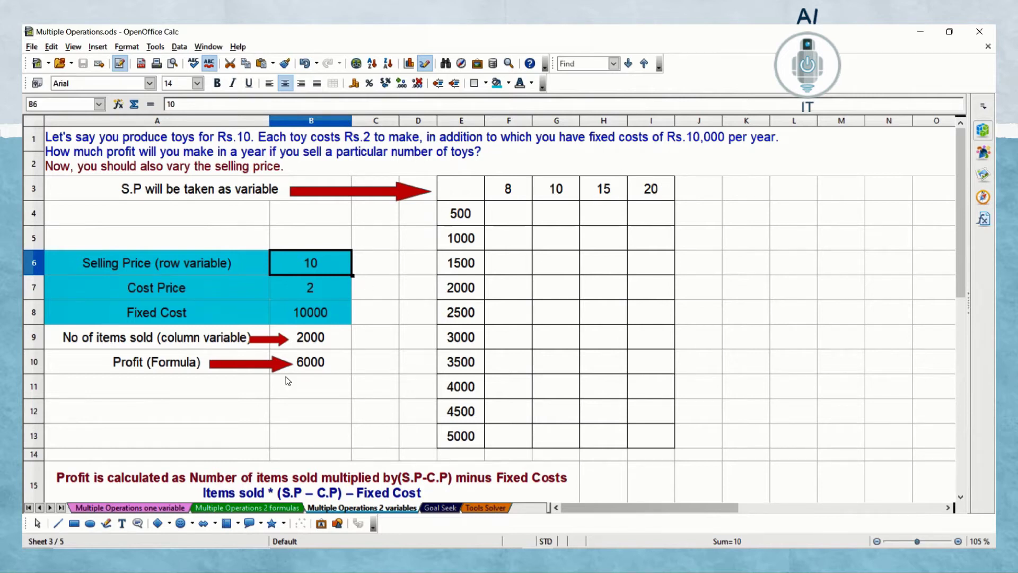
click(315, 343)
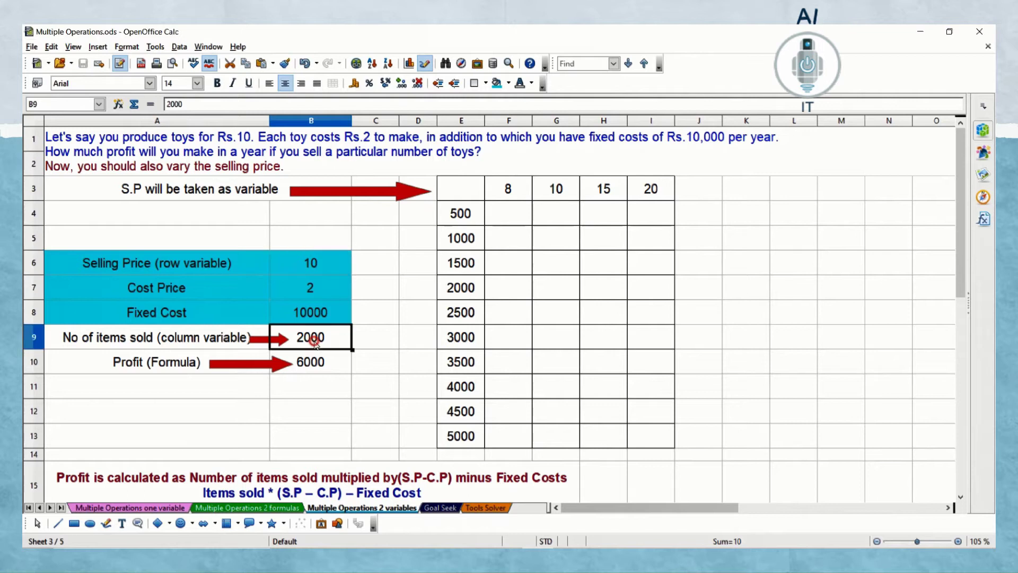
click(311, 367)
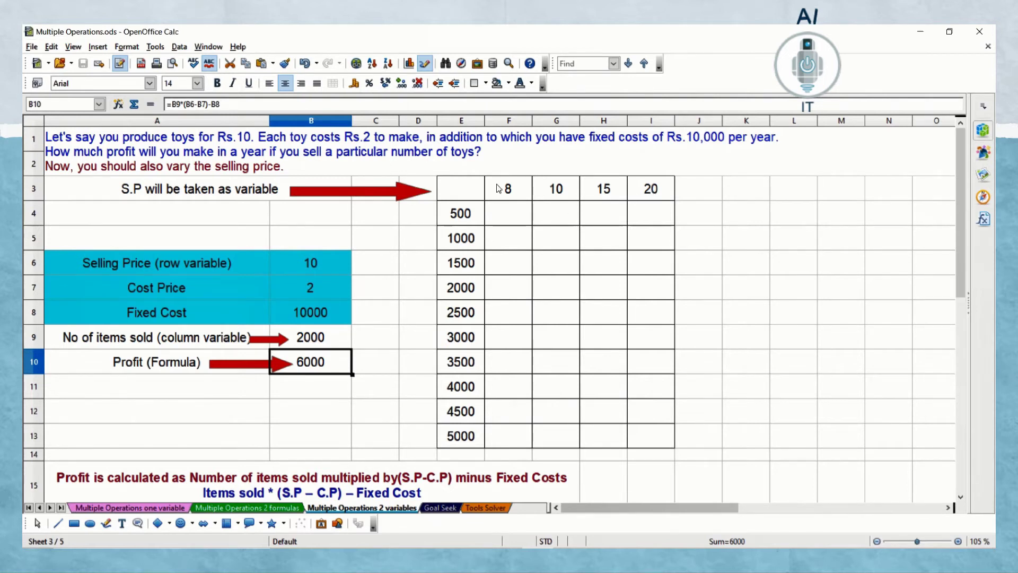
- Start Multiple Operations on the two-variable table E3:I13 with the profit cell $B$10 as the formula
drag(465, 185, 647, 436)
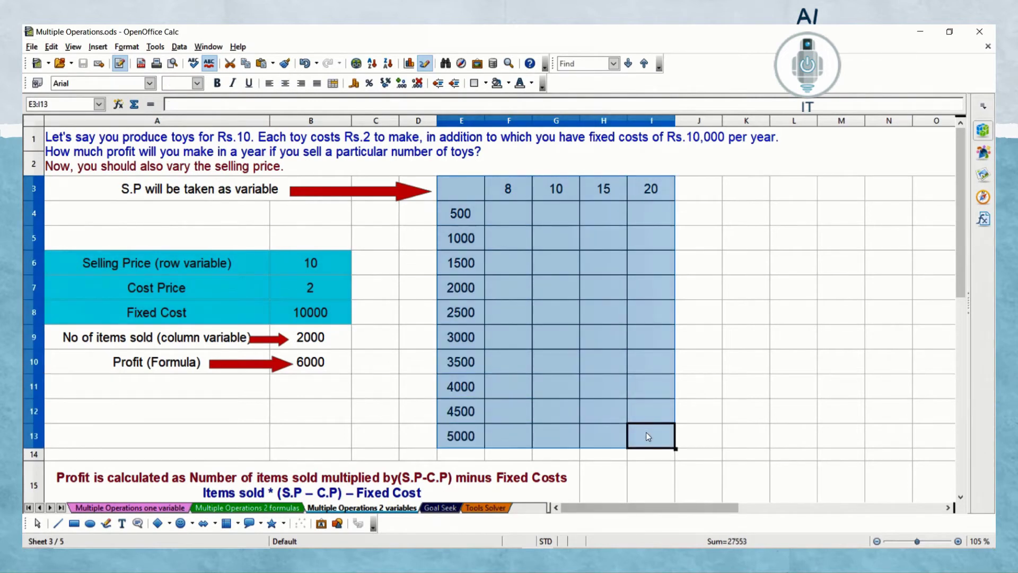
click(179, 48)
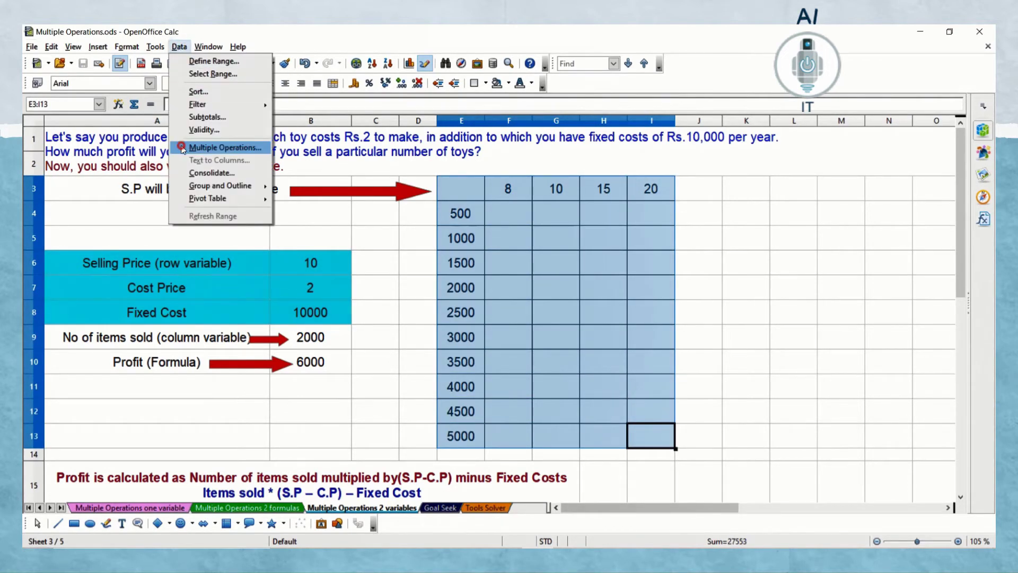
click(181, 146)
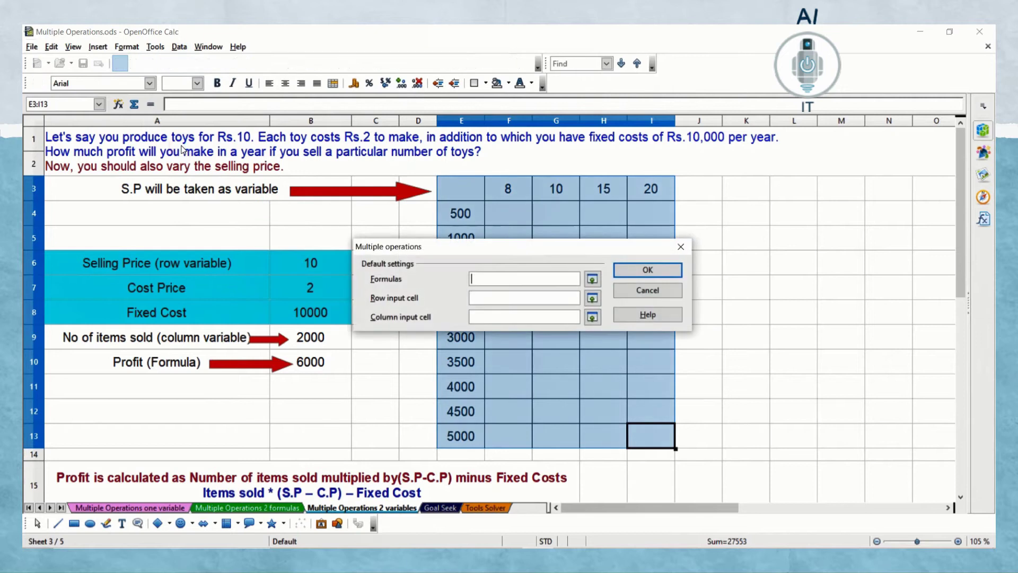
click(595, 282)
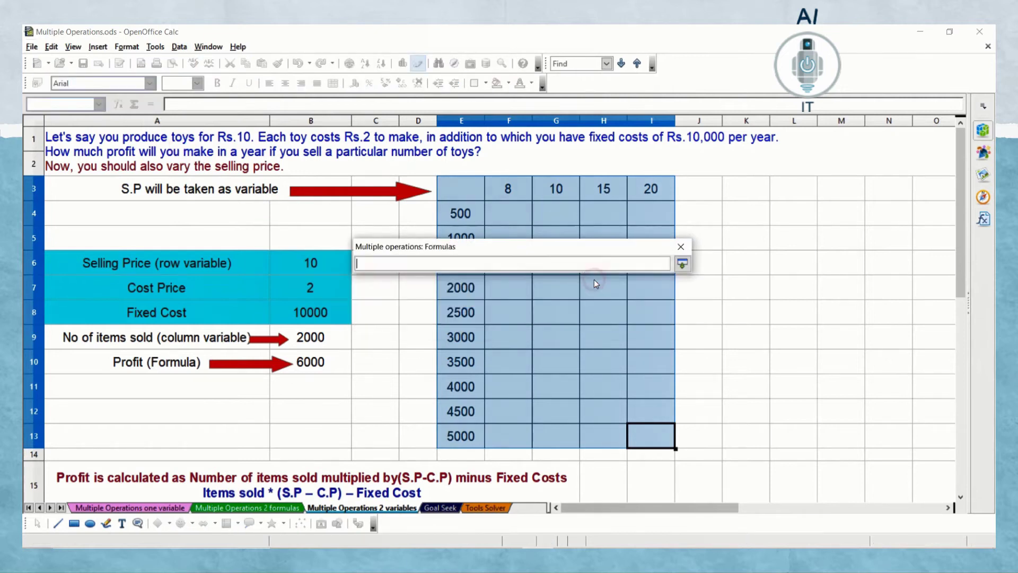
click(318, 363)
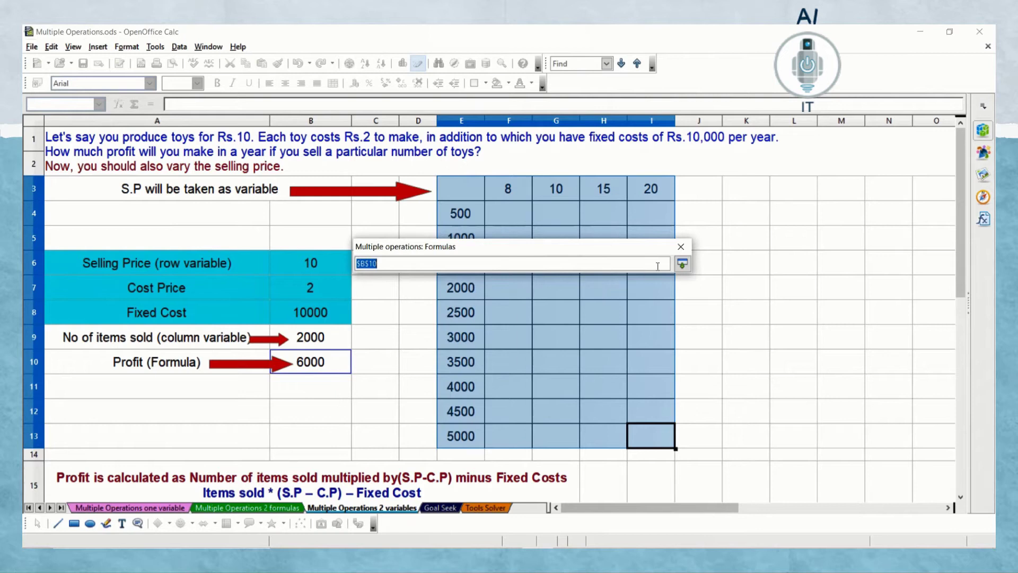
click(683, 265)
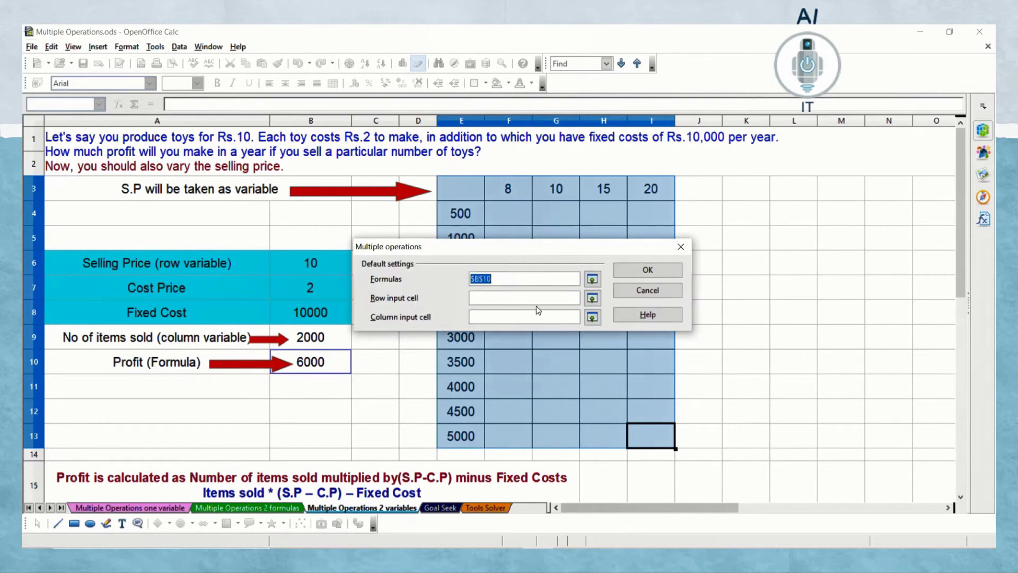
- Set the row input cell to the selling price $B$6 and the column input cell to the items sold $B$9, and calculate the table
click(592, 299)
click(326, 265)
click(682, 263)
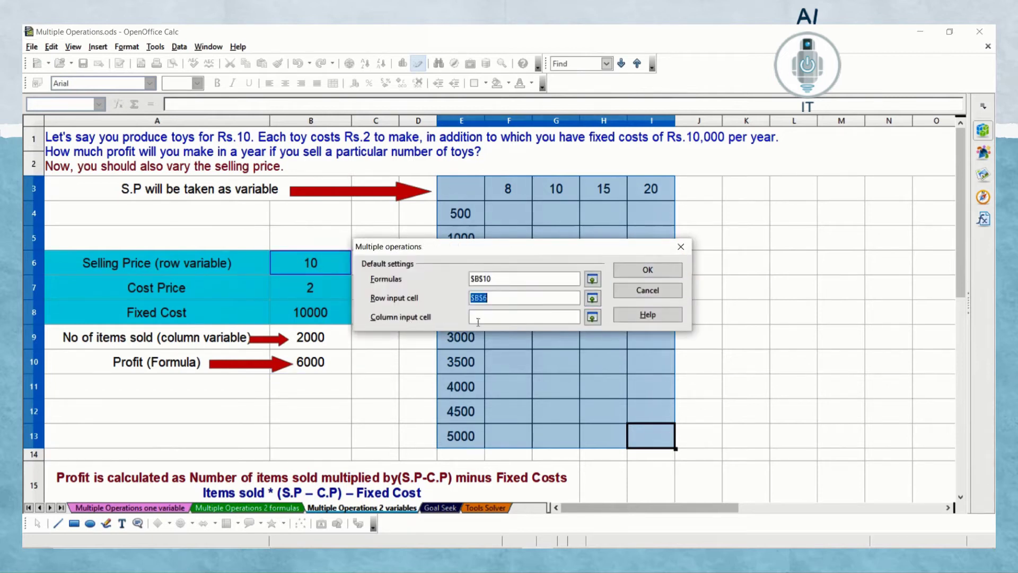
click(593, 317)
click(330, 342)
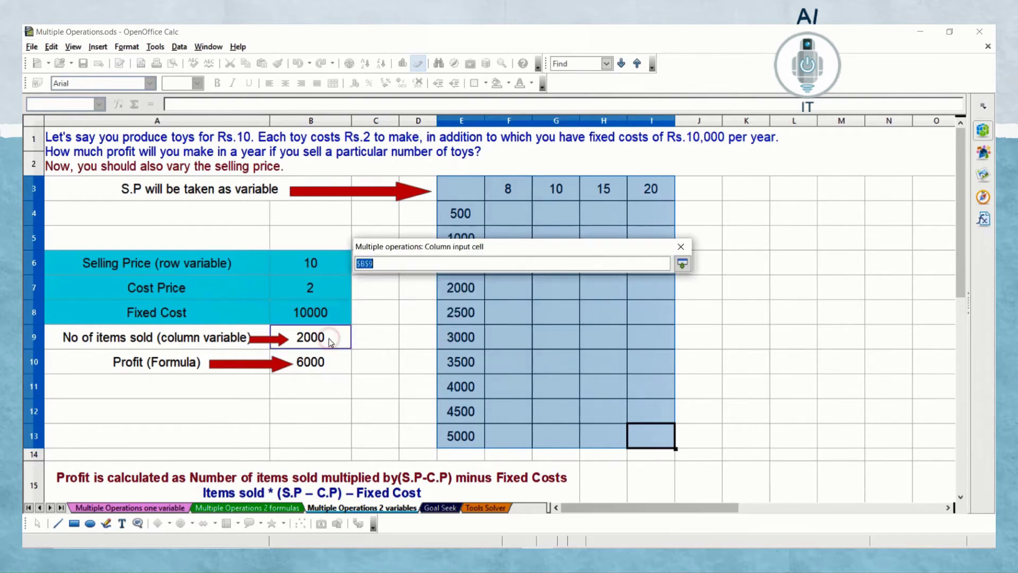
click(684, 265)
click(647, 270)
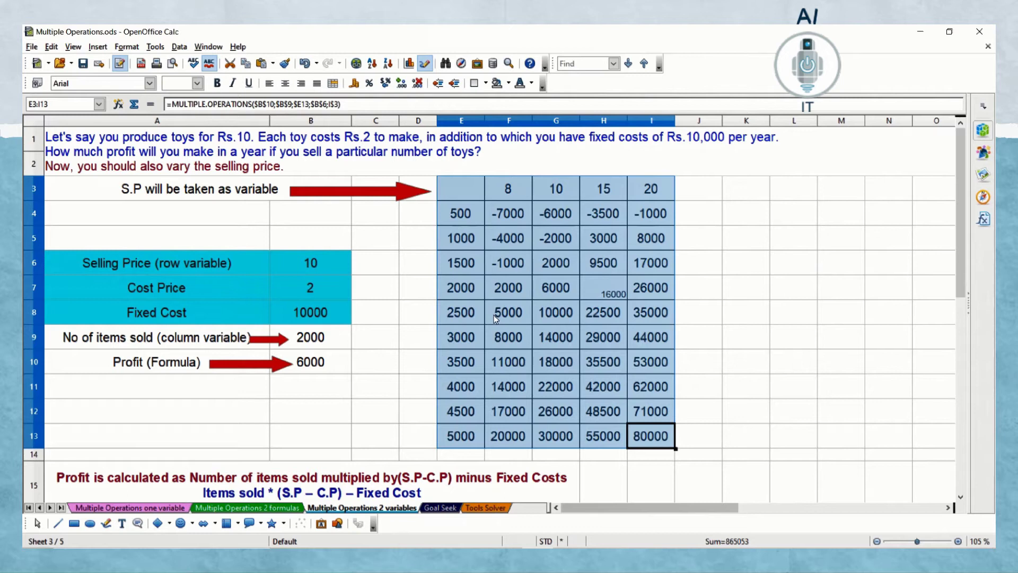
- Compare the profits for 2000 items at the selling prices 10, 15 and 20 in row 7 of the table
click(474, 287)
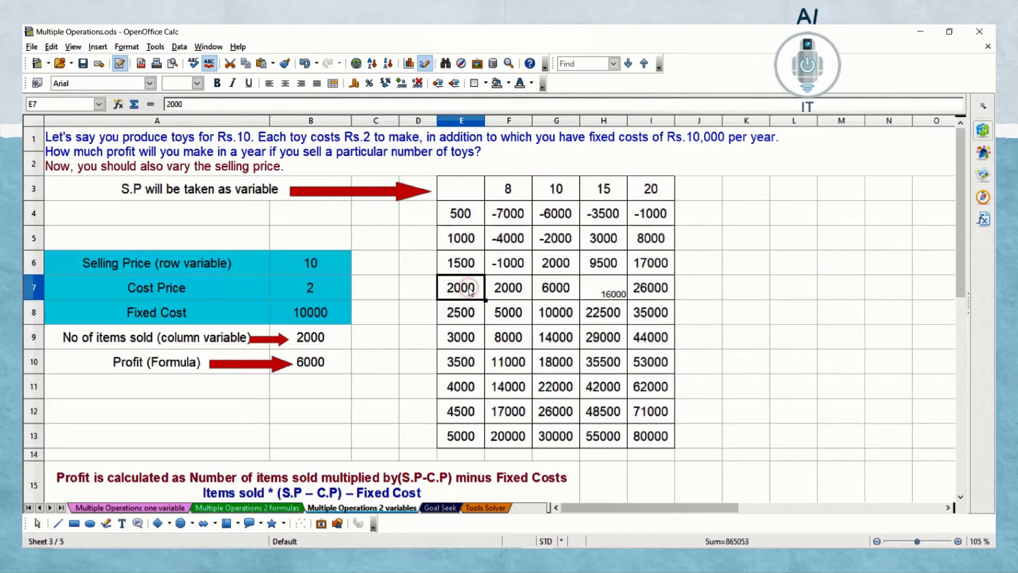
ctrl+click(557, 295)
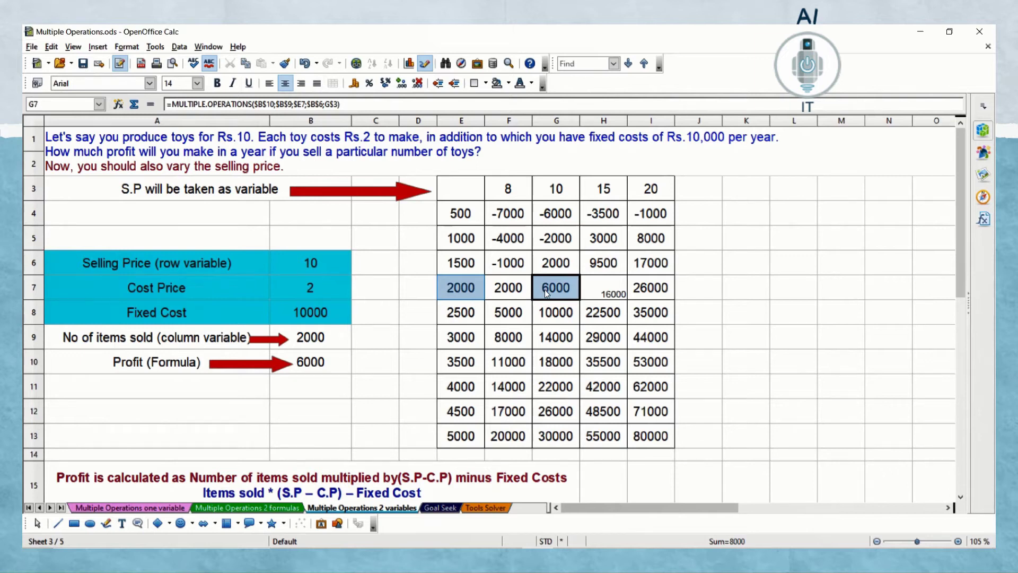
click(609, 290)
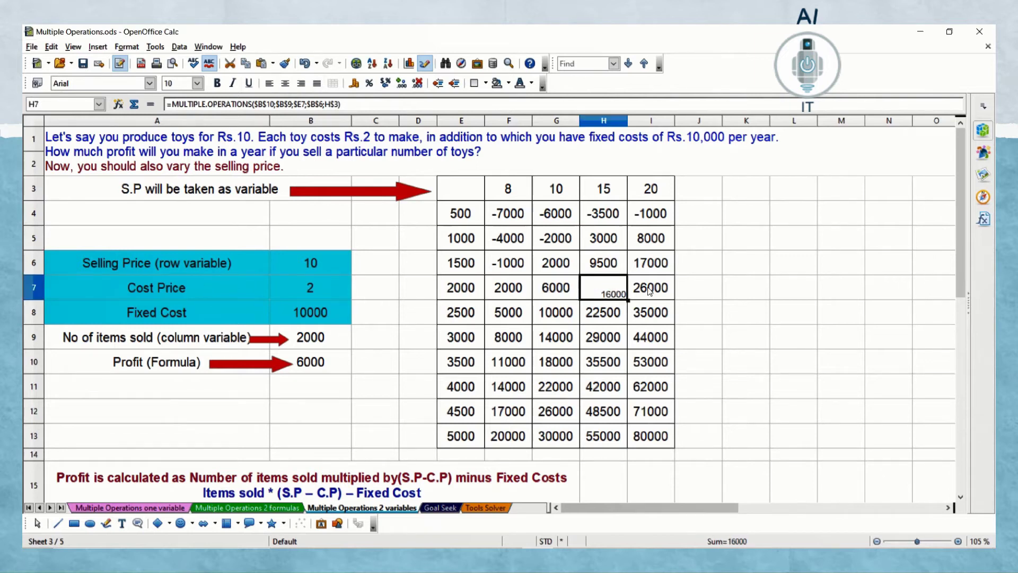
click(671, 289)
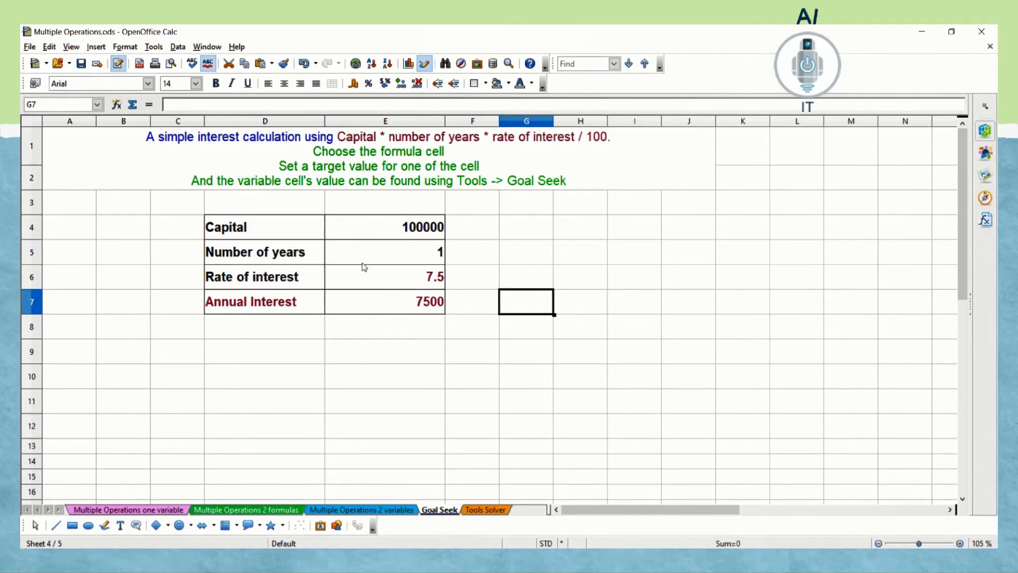
- On the Goal Seek sheet, examine the annual interest in E7 and its rate, years and capital cells in E4:E6
click(368, 311)
click(390, 268)
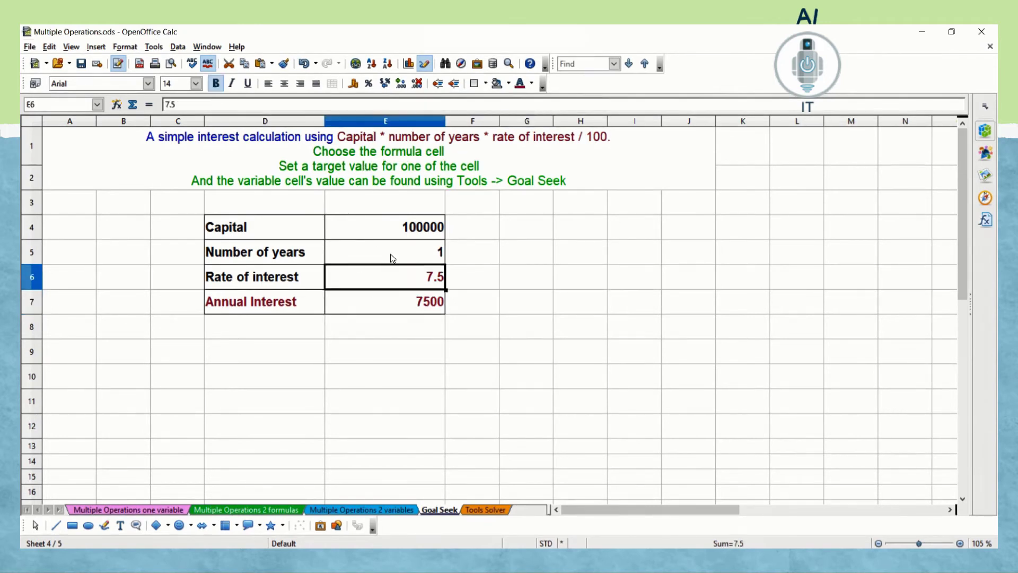
click(390, 252)
click(386, 234)
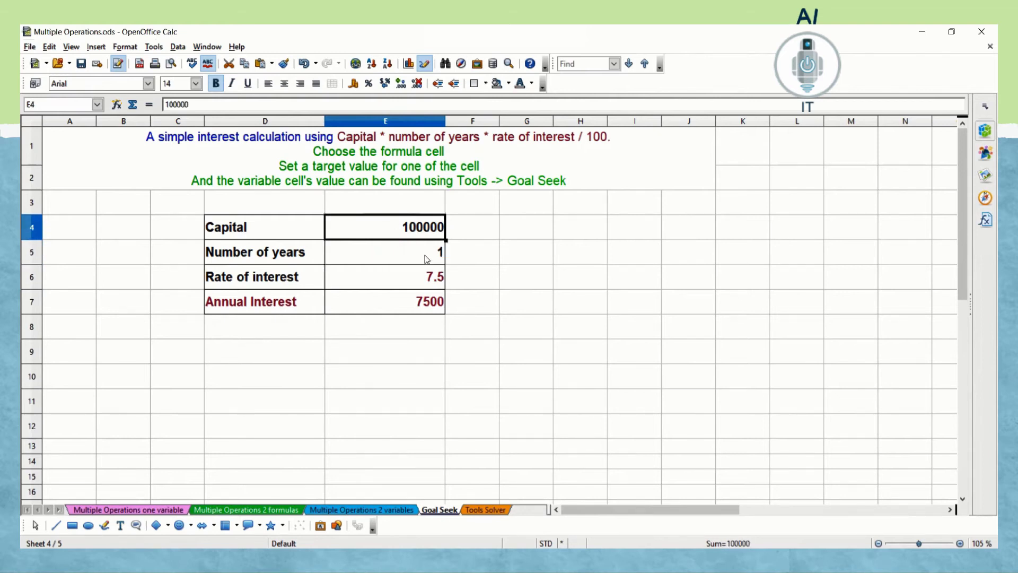
click(426, 277)
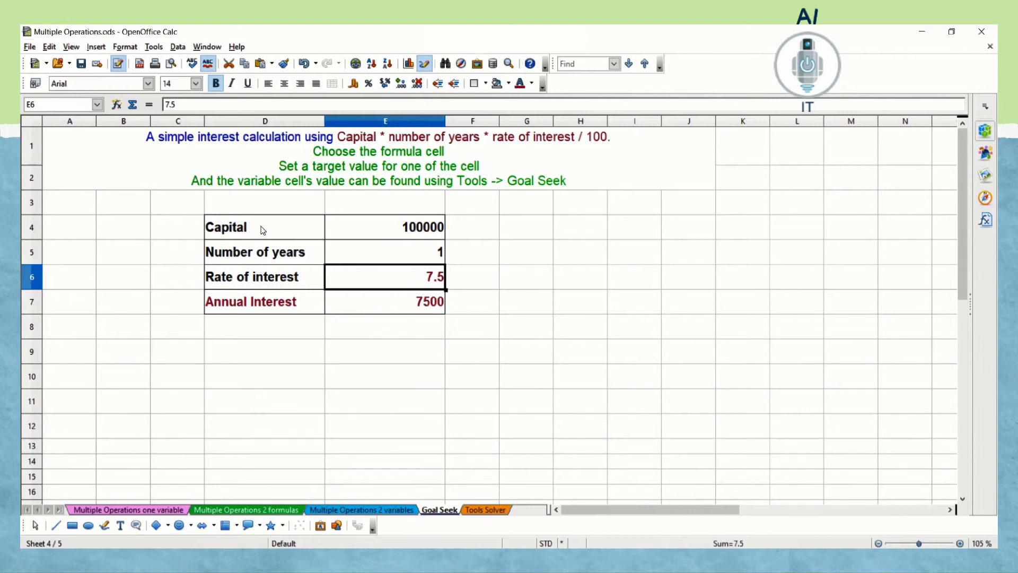
- Start Goal Seek with the annual interest cell $E$7 as the formula cell and a target value of 15000
click(159, 52)
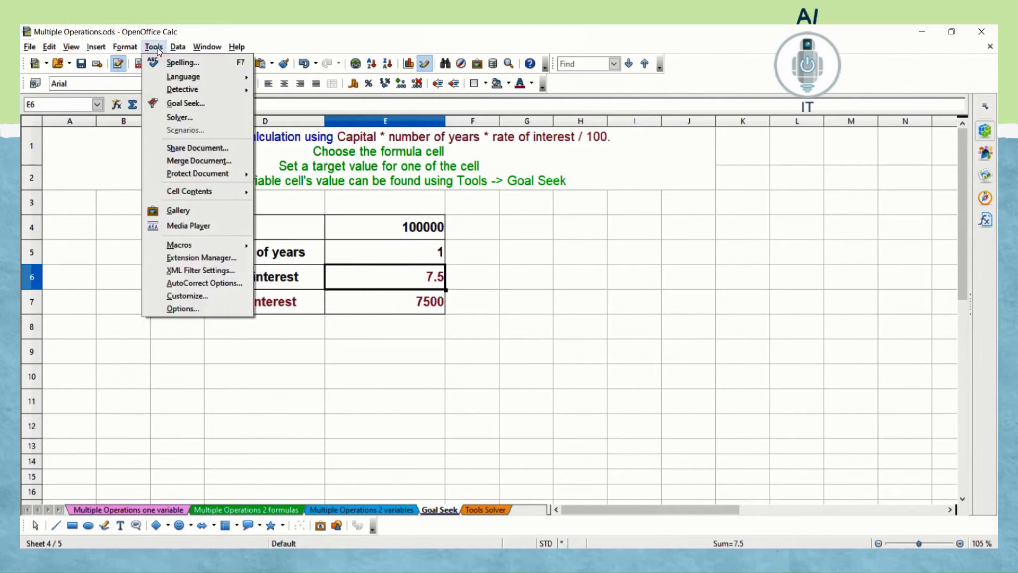
click(181, 103)
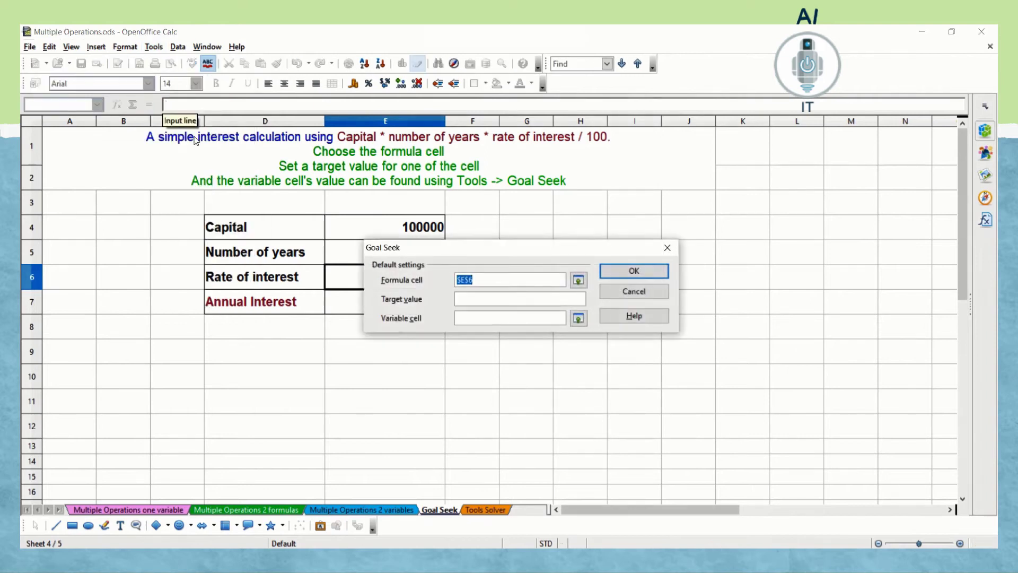
click(579, 280)
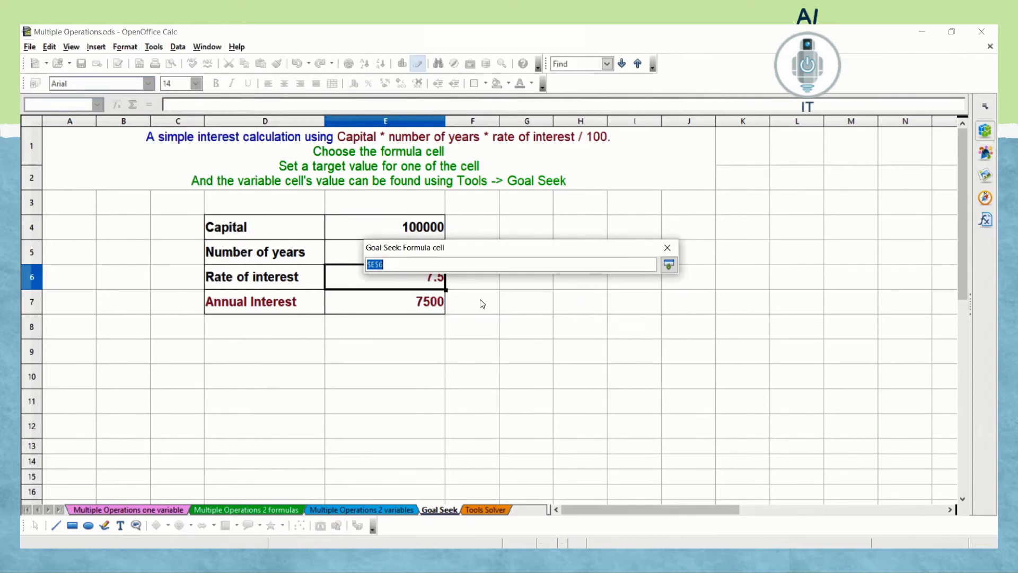
click(391, 307)
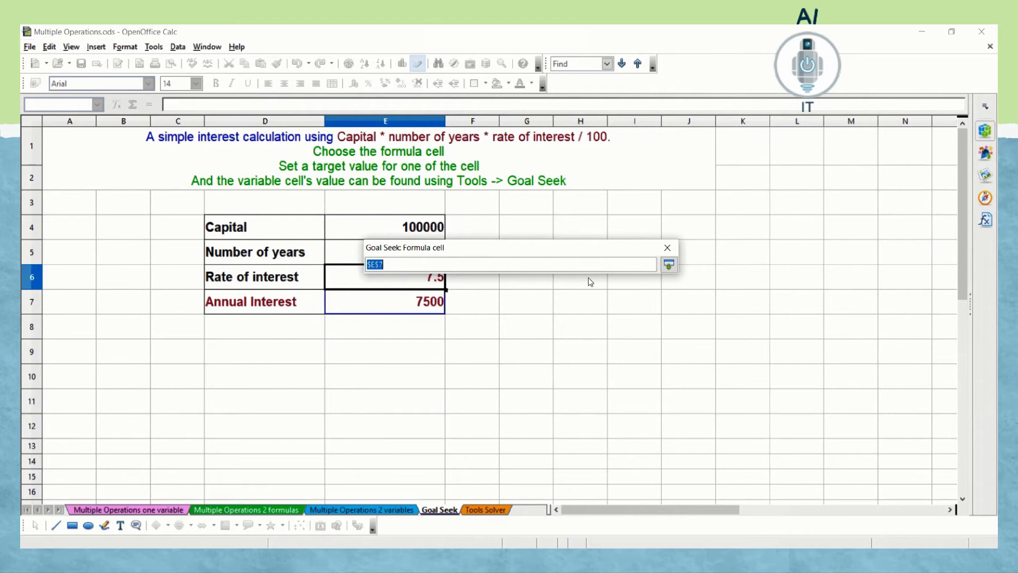
click(667, 265)
click(595, 269)
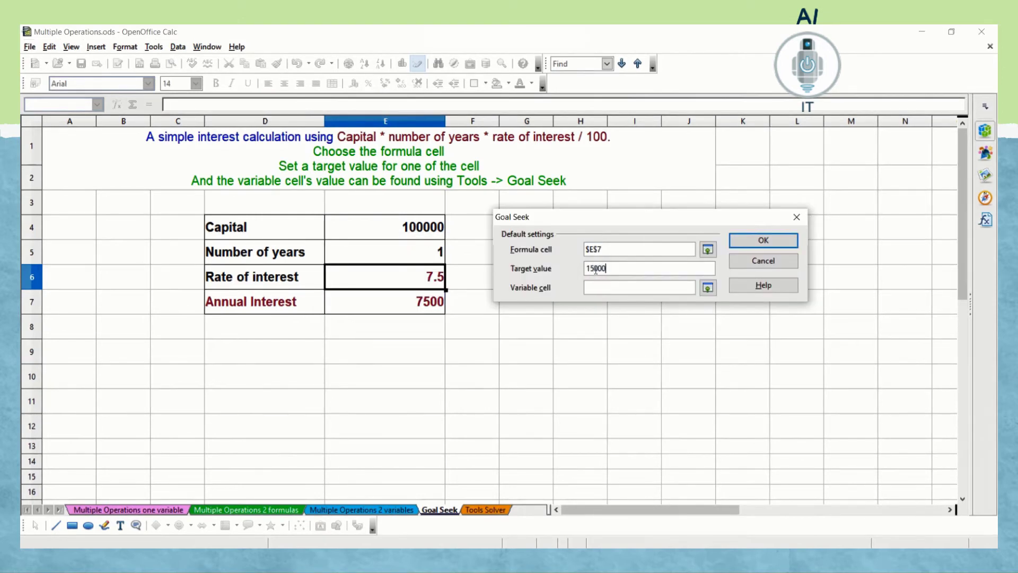
- Run Goal Seek with the capital cell $E$4 as the variable cell, insert its result, and undo that insertion
click(708, 288)
click(420, 233)
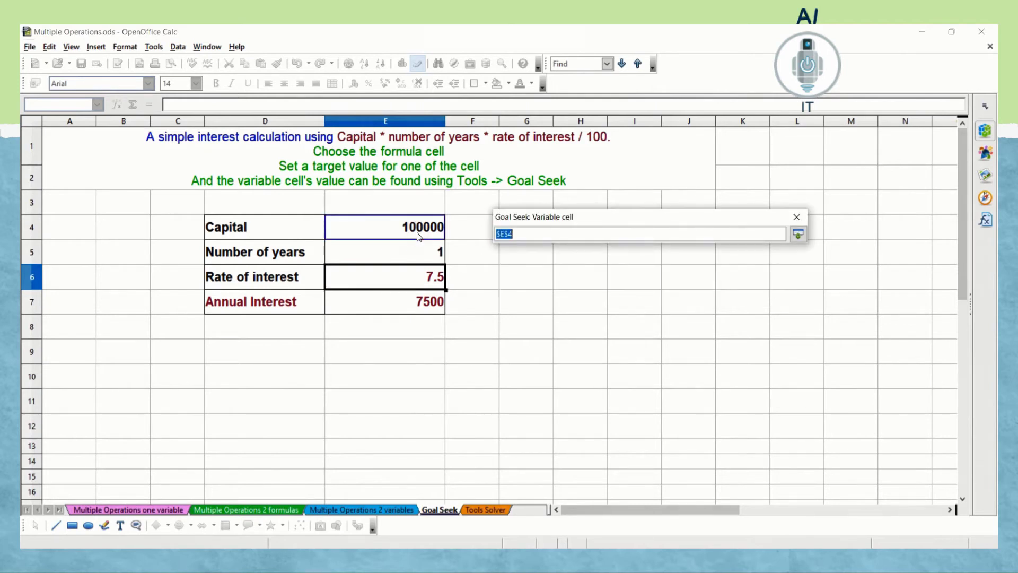
click(798, 234)
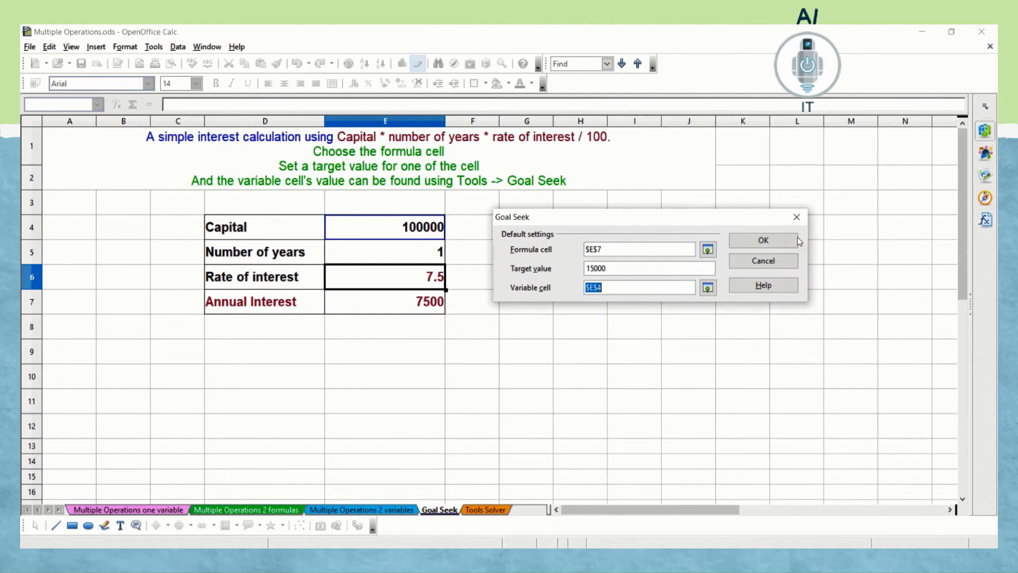
click(754, 244)
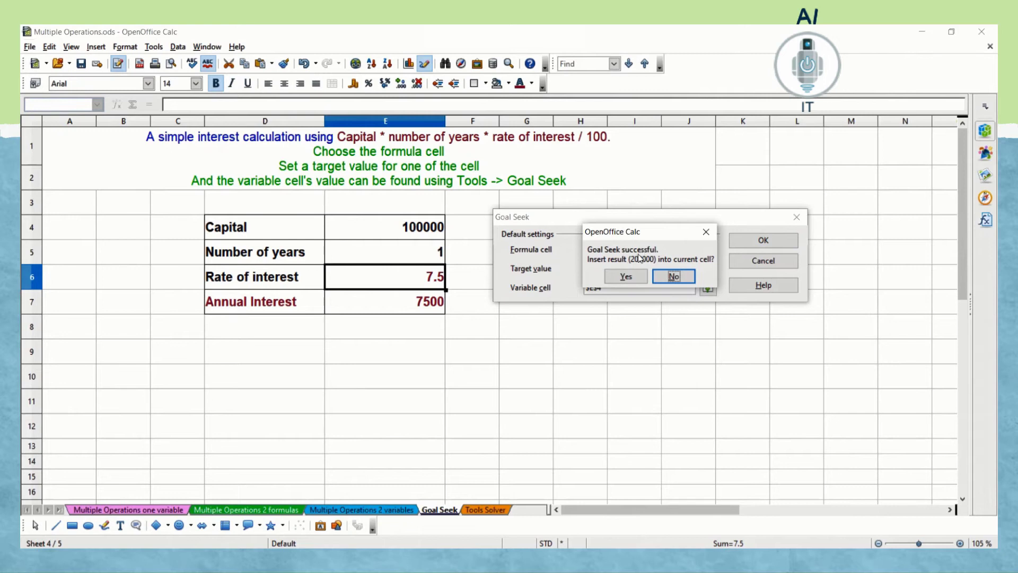
click(626, 277)
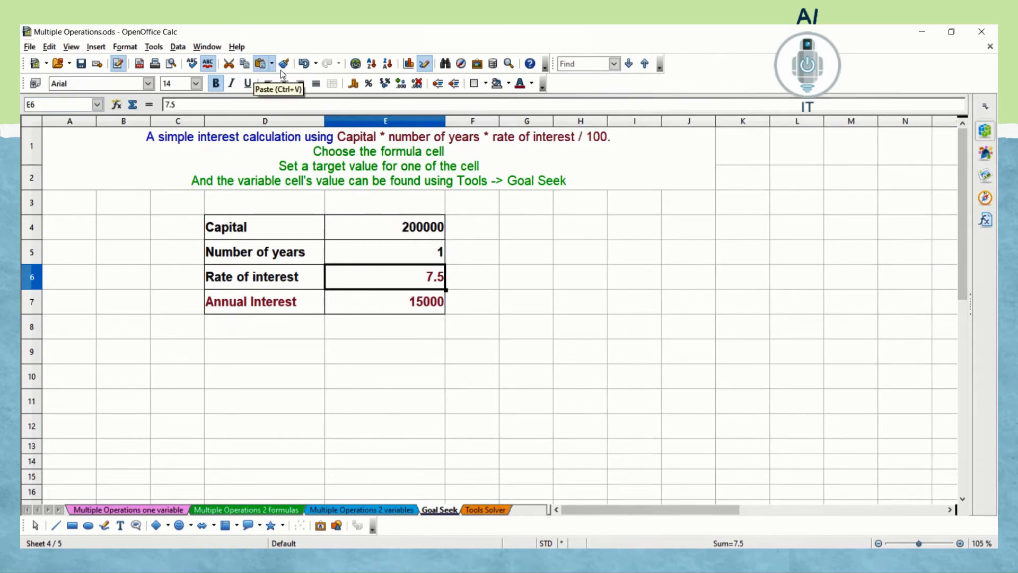
click(303, 64)
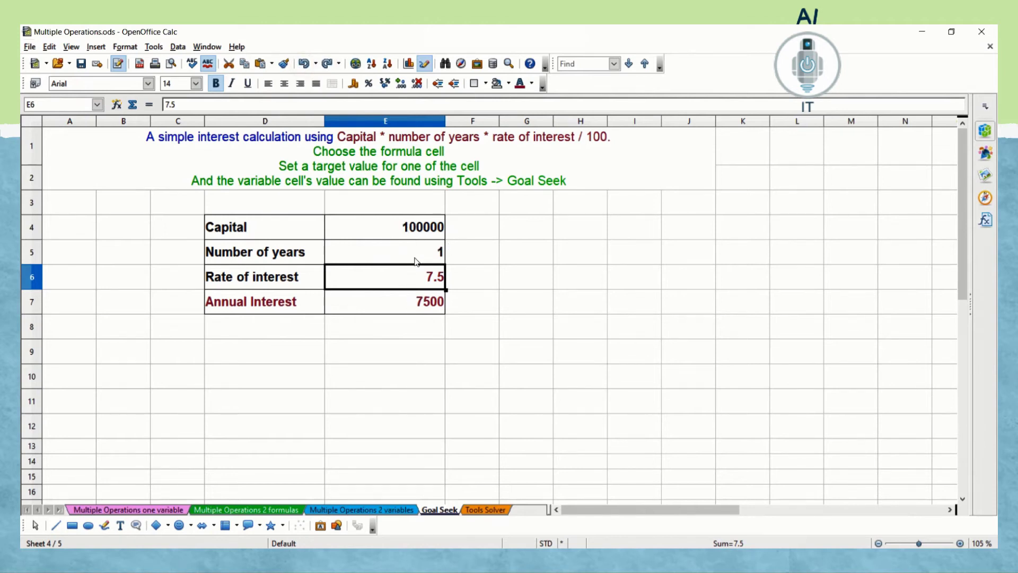
- Start another Goal Seek with the annual interest cell $E$7 as the formula cell and a target value of 15000
click(525, 326)
click(153, 47)
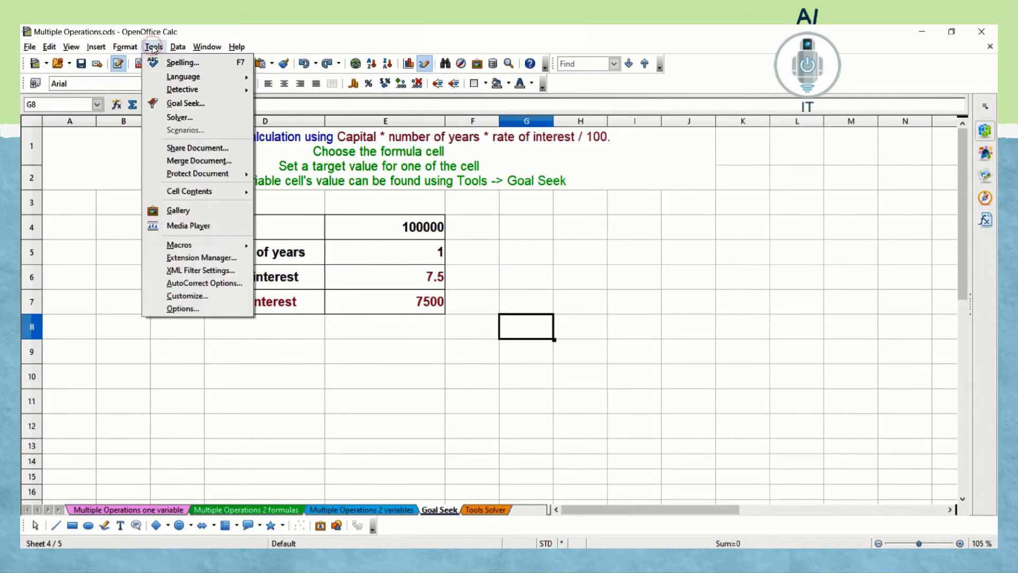
click(164, 103)
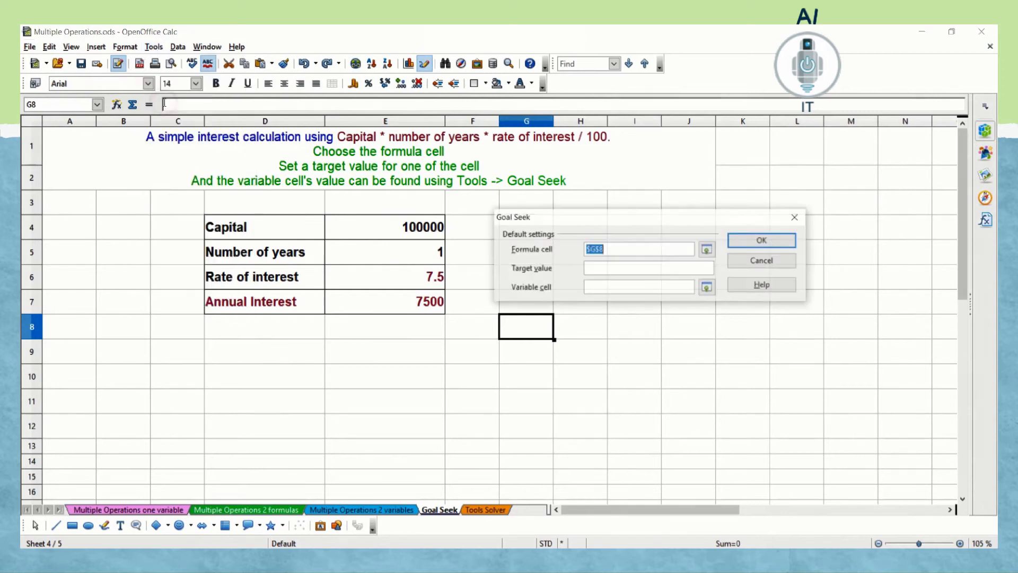
click(707, 249)
click(412, 302)
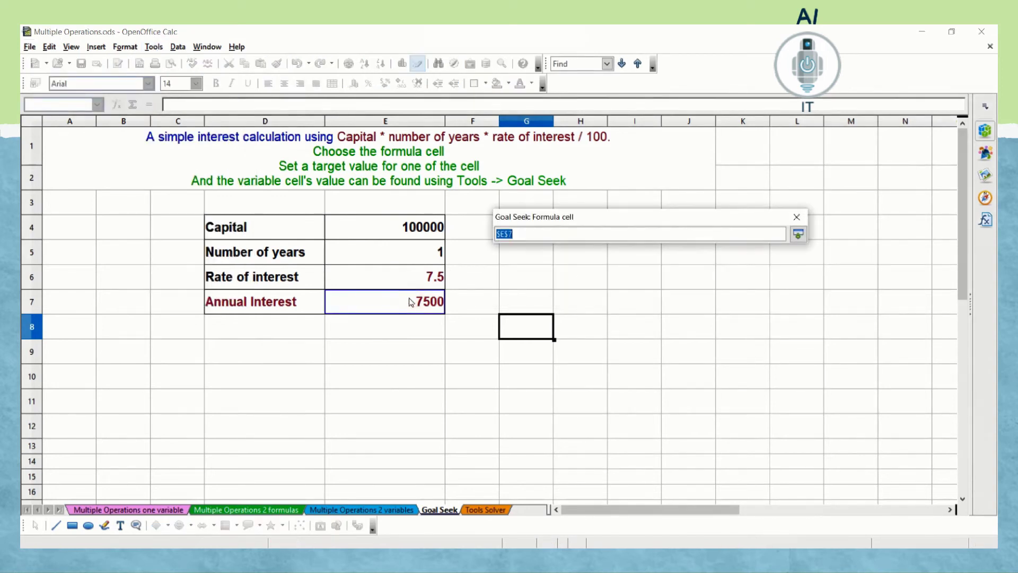
click(798, 234)
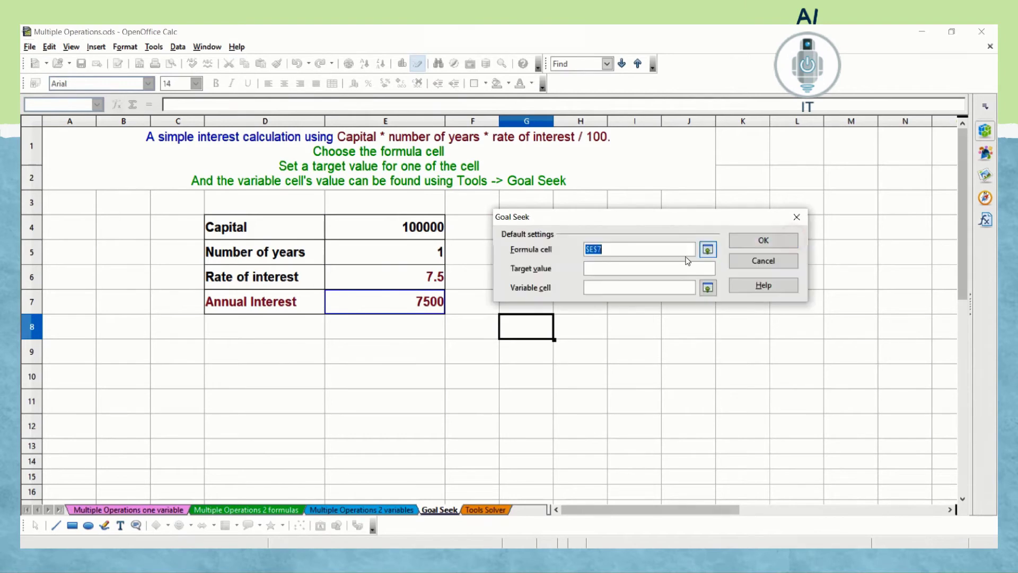
click(603, 271)
text(15000)
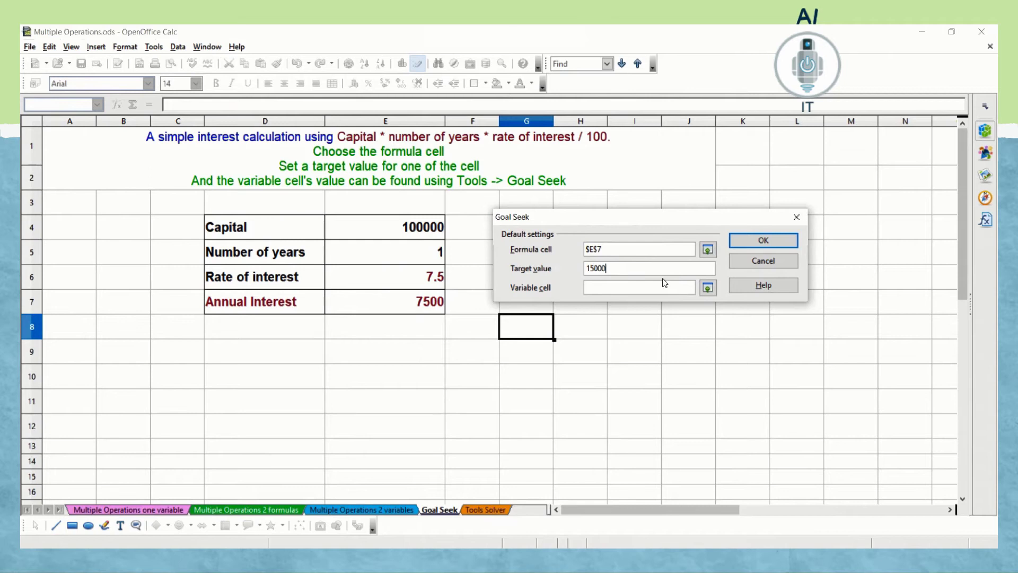
- Solve for the number of years using $E$5 as the variable cell, insert the result, and undo that insertion
click(707, 288)
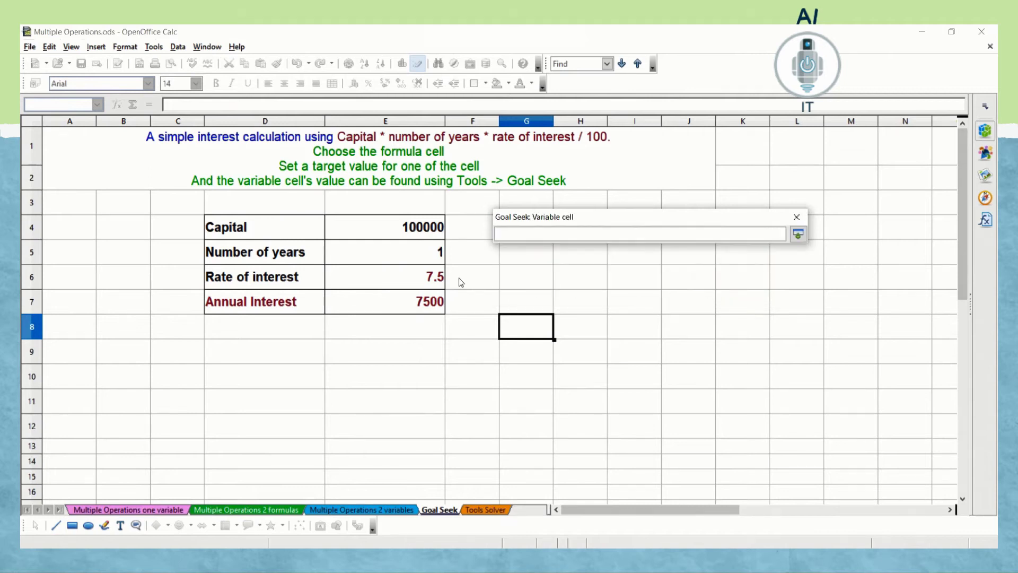
click(415, 263)
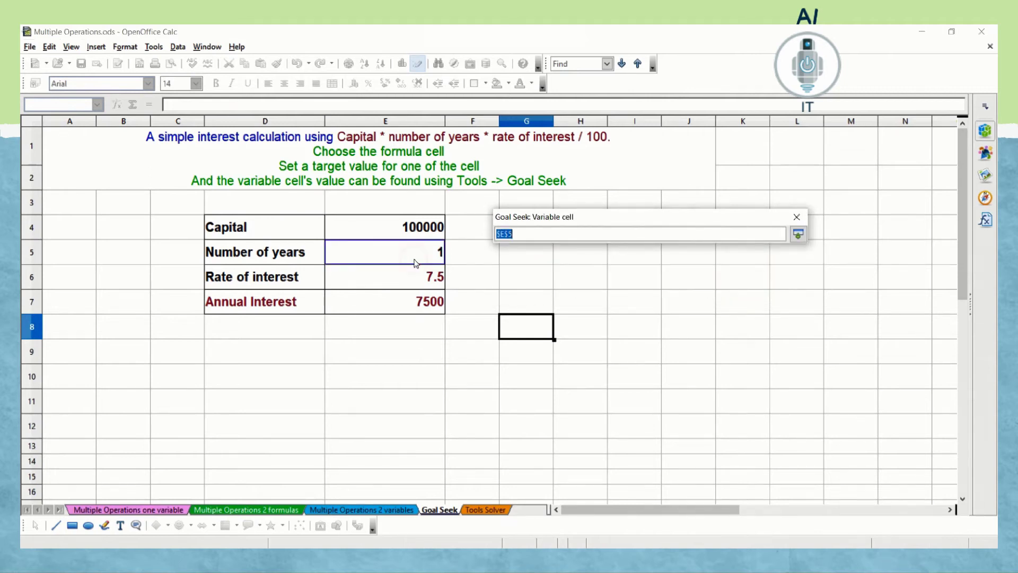
click(798, 233)
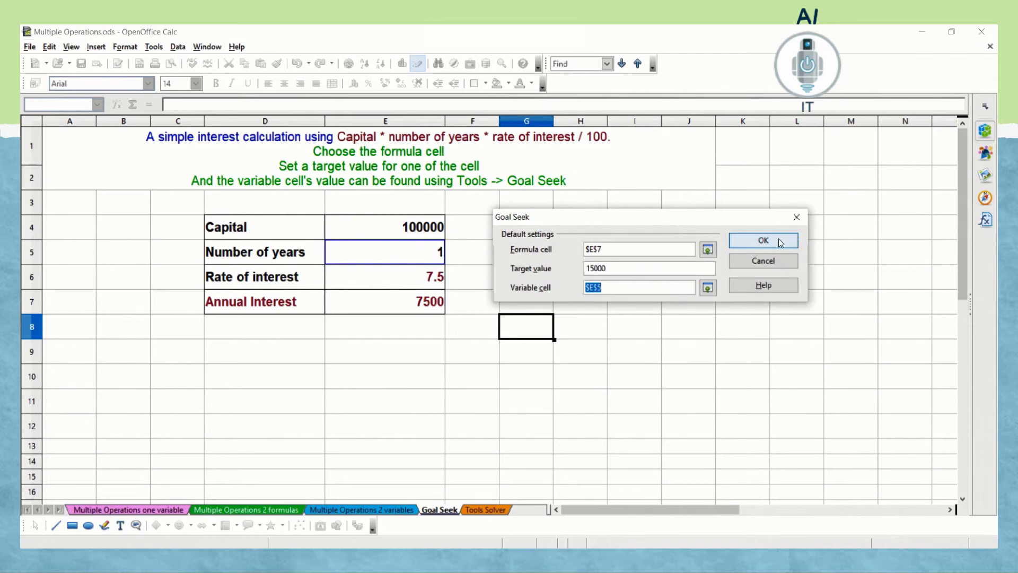
click(780, 241)
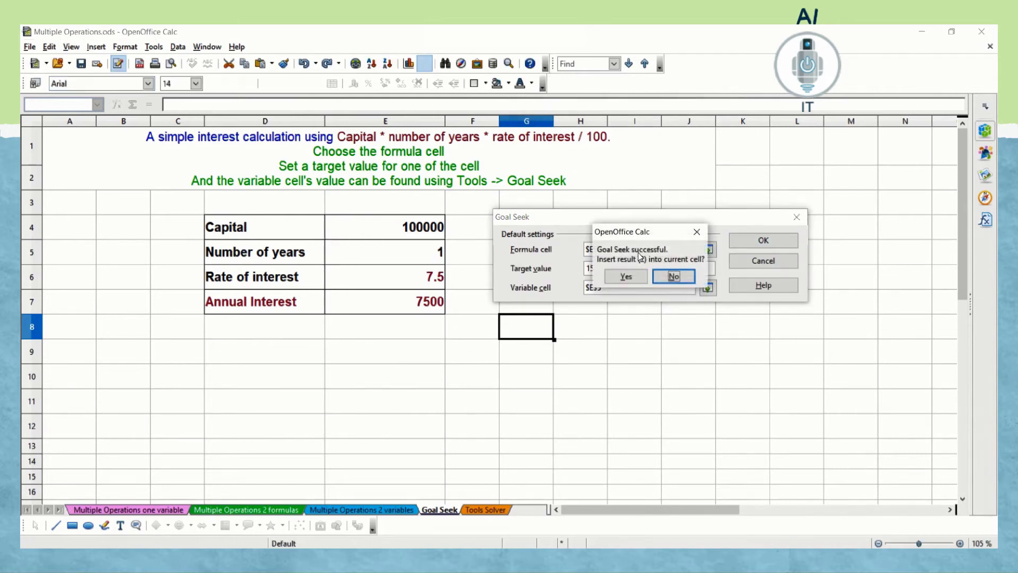
click(626, 276)
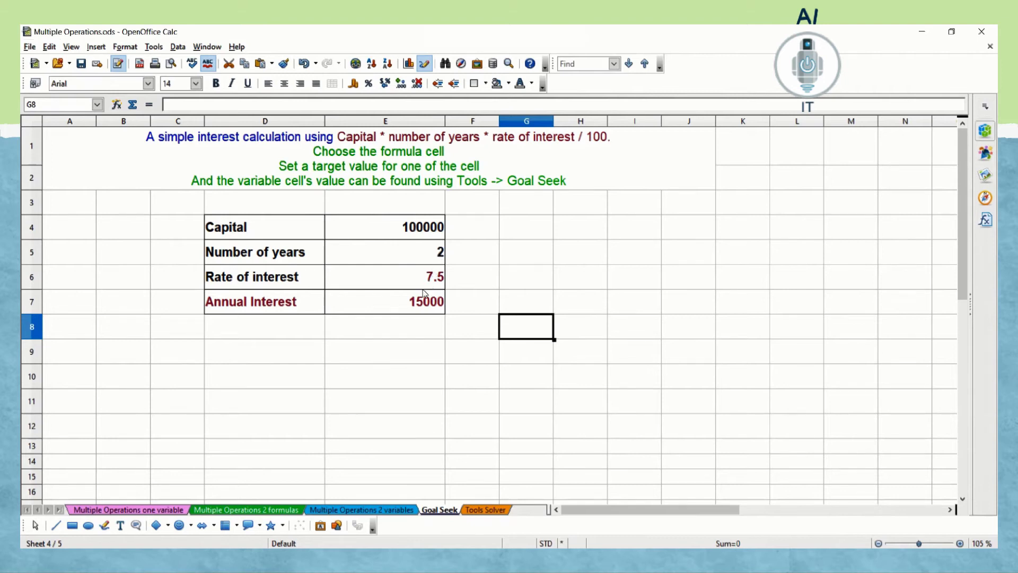
key(ctrl+z)
- From the rate of interest cell, start Goal Seek with formula cell $E$7 and target value 15000
click(370, 287)
click(155, 47)
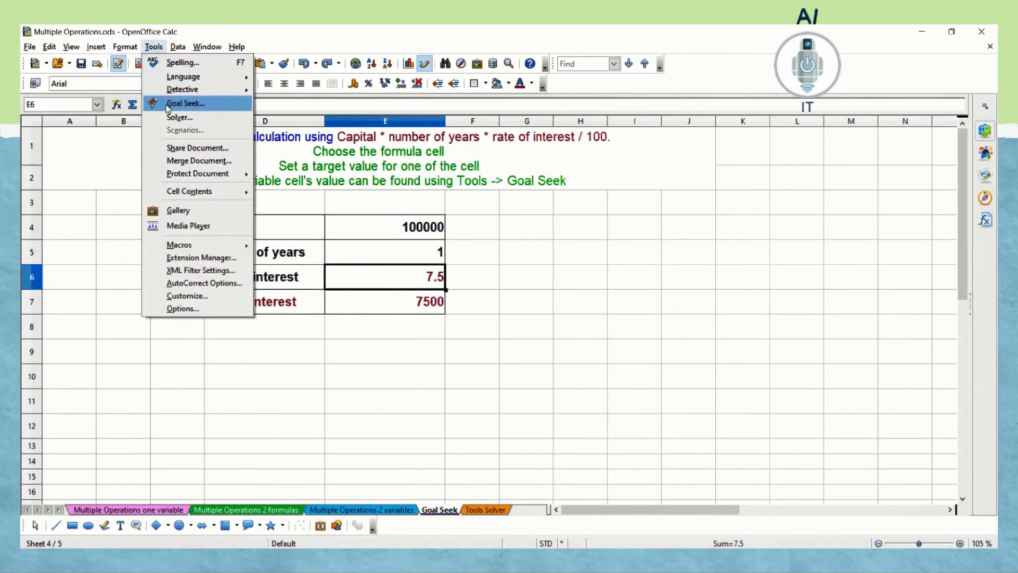
click(166, 104)
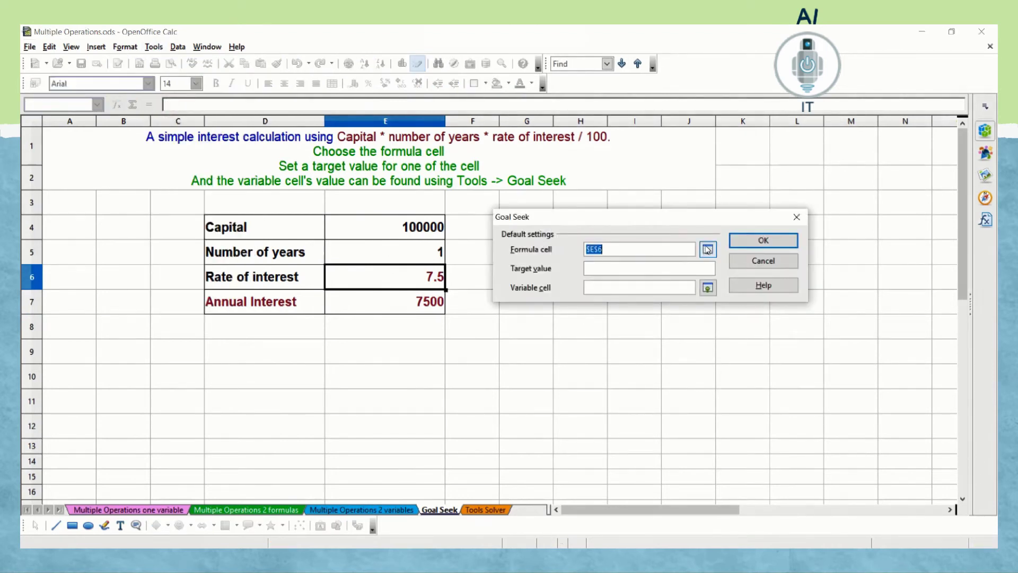
click(708, 249)
click(407, 301)
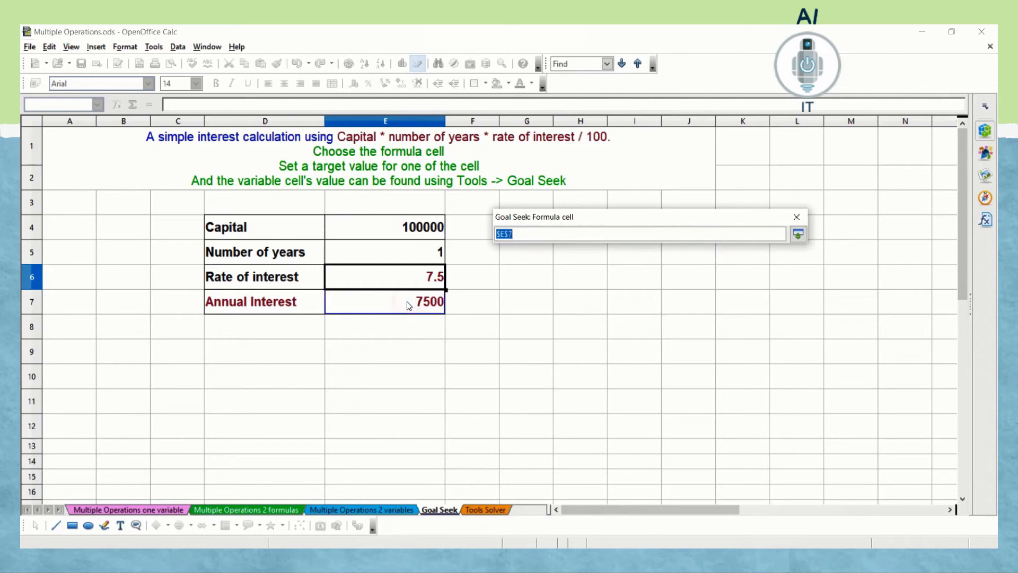
click(798, 235)
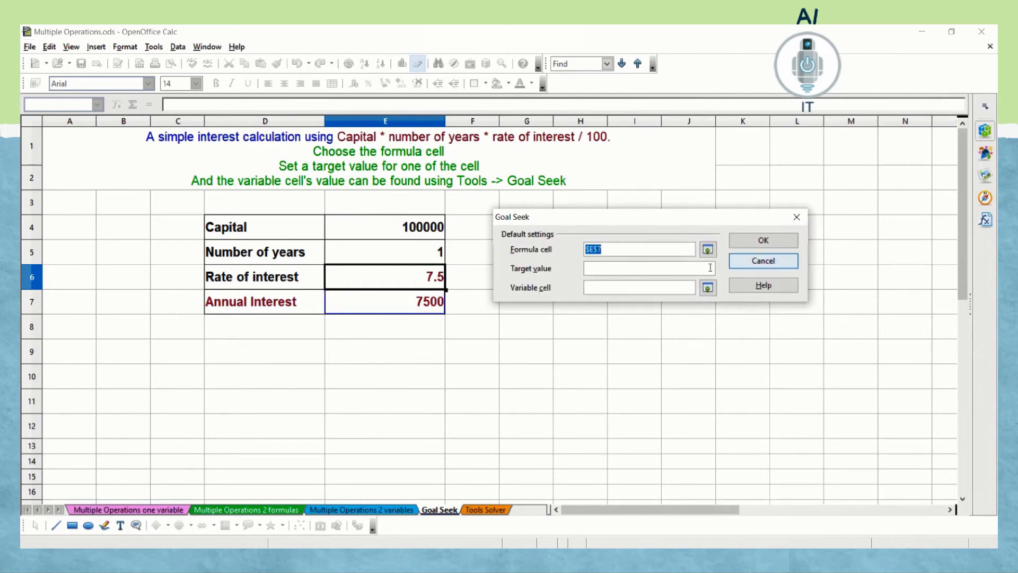
click(649, 271)
text(15000)
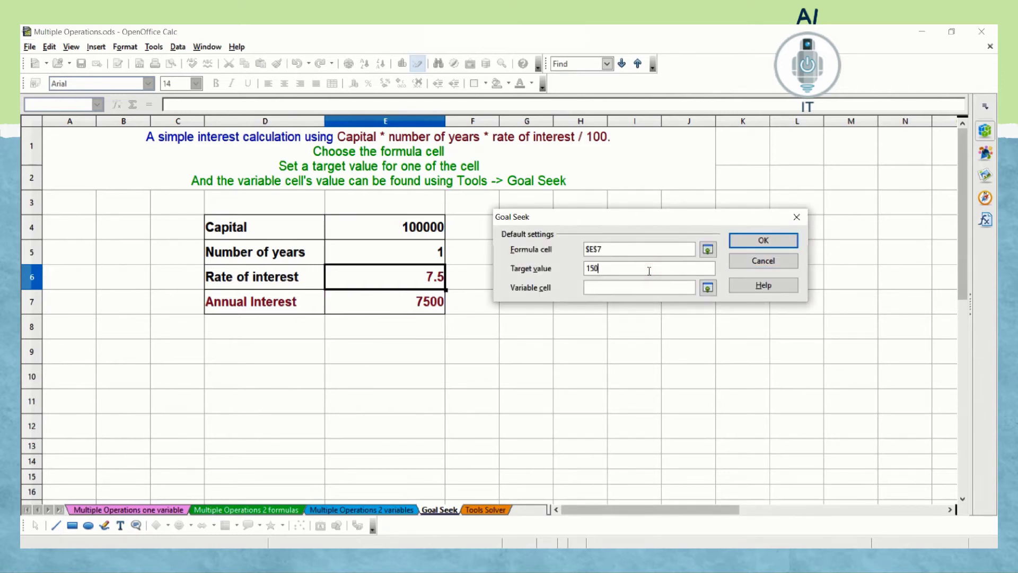
- Solve for the rate of interest using $E$6 as the variable cell and insert the result into the sheet
click(708, 288)
click(409, 282)
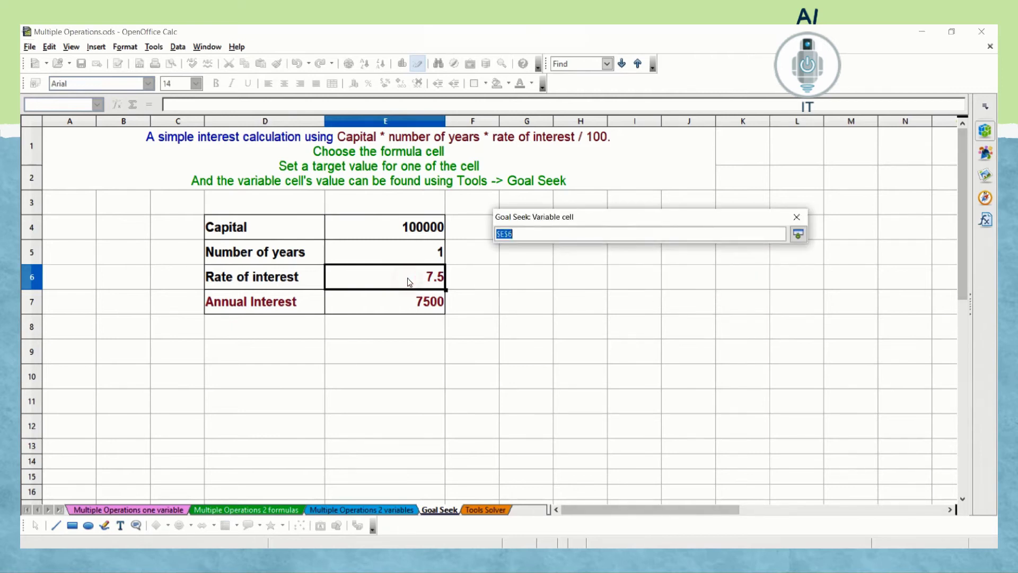
click(798, 234)
click(777, 240)
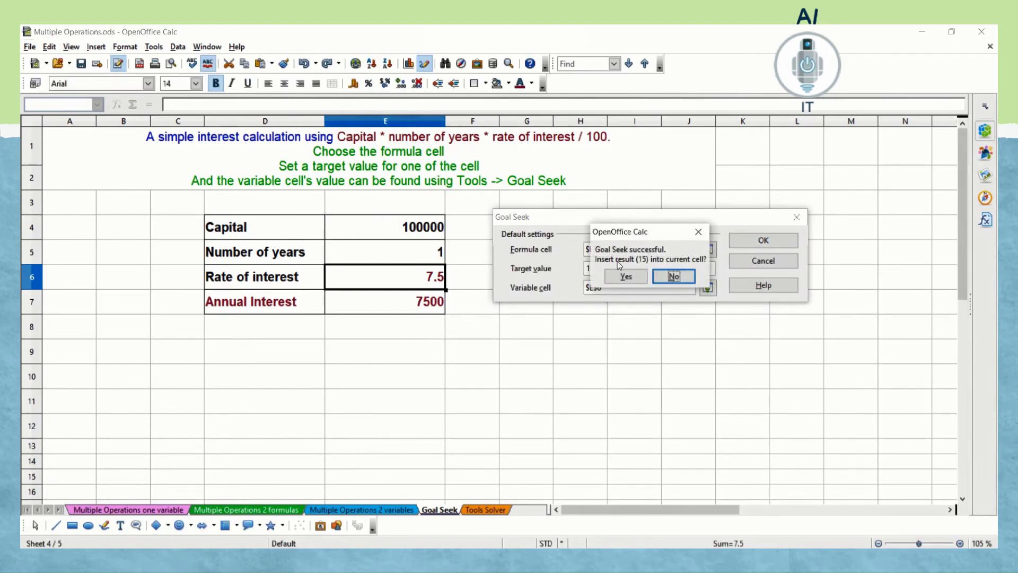
click(635, 275)
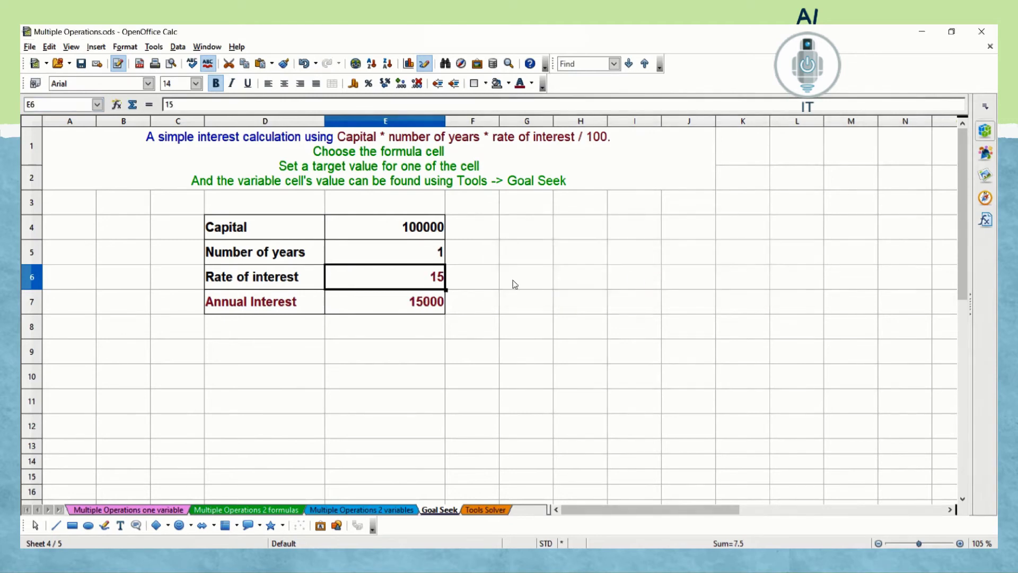